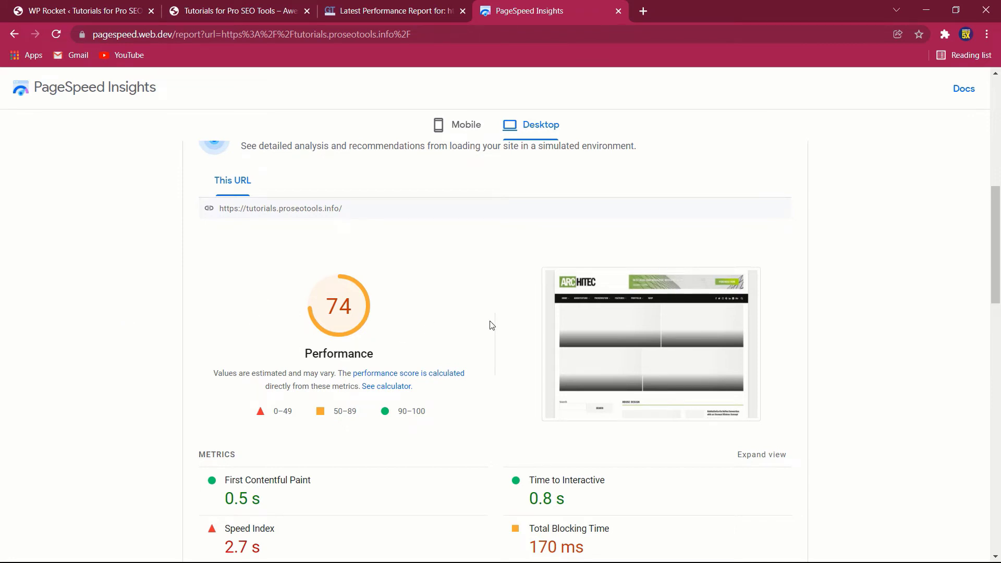
{"action": "scroll", "coordinate": [340, 334], "scroll_direction": "down", "scroll_amount": 3}
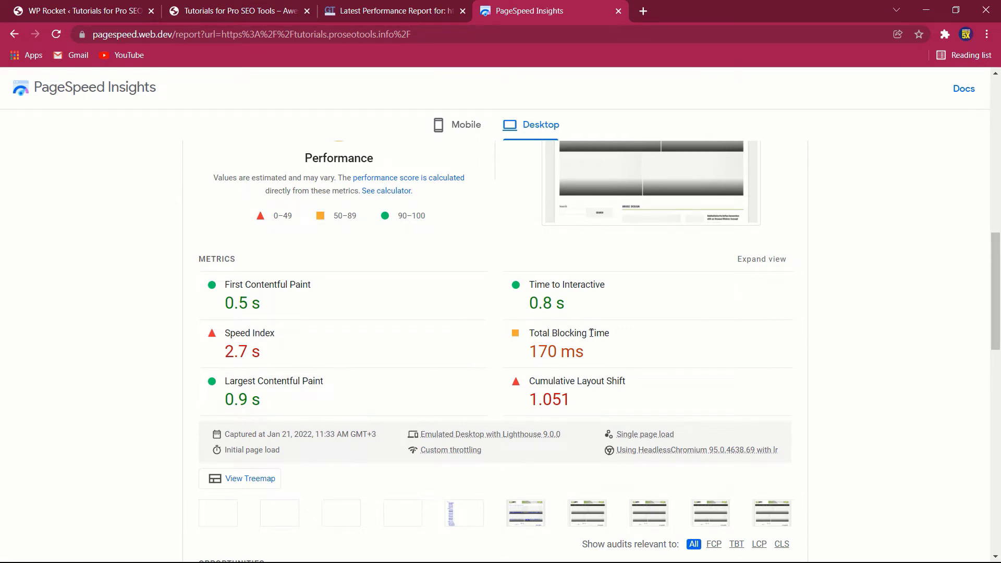
Scroll through WP Rocket's Cache settings page to review its options.
{"action": "scroll", "coordinate": [462, 342], "scroll_direction": "down", "scroll_amount": 4}
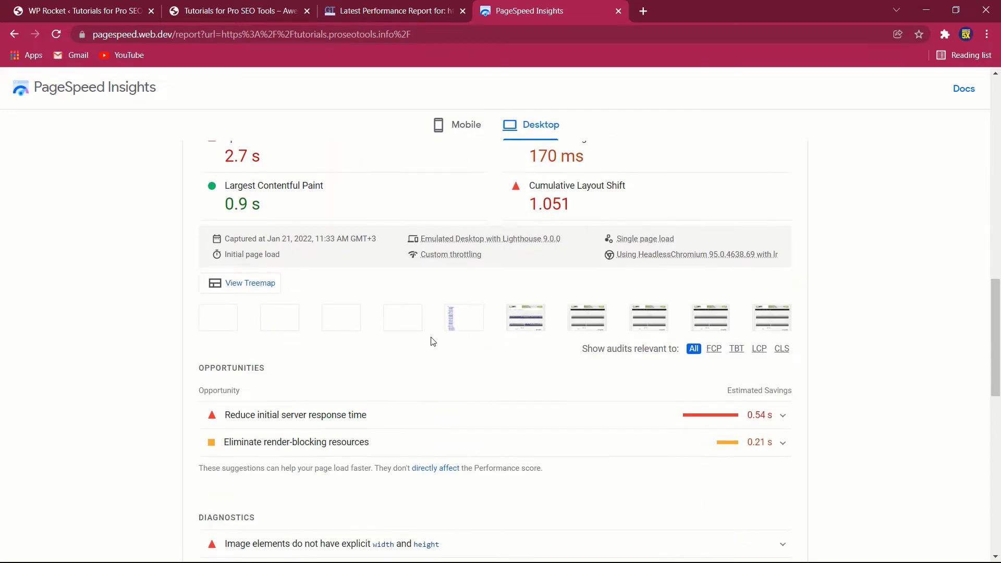
{"action": "scroll", "coordinate": [431, 342], "scroll_direction": "down", "scroll_amount": 4}
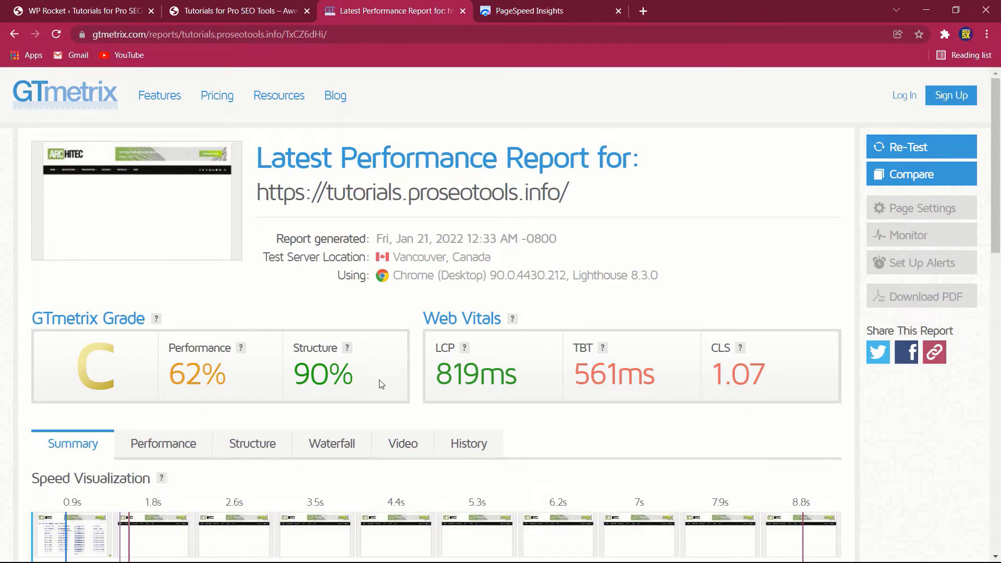
{"action": "scroll", "coordinate": [370, 386], "scroll_direction": "down", "scroll_amount": 1}
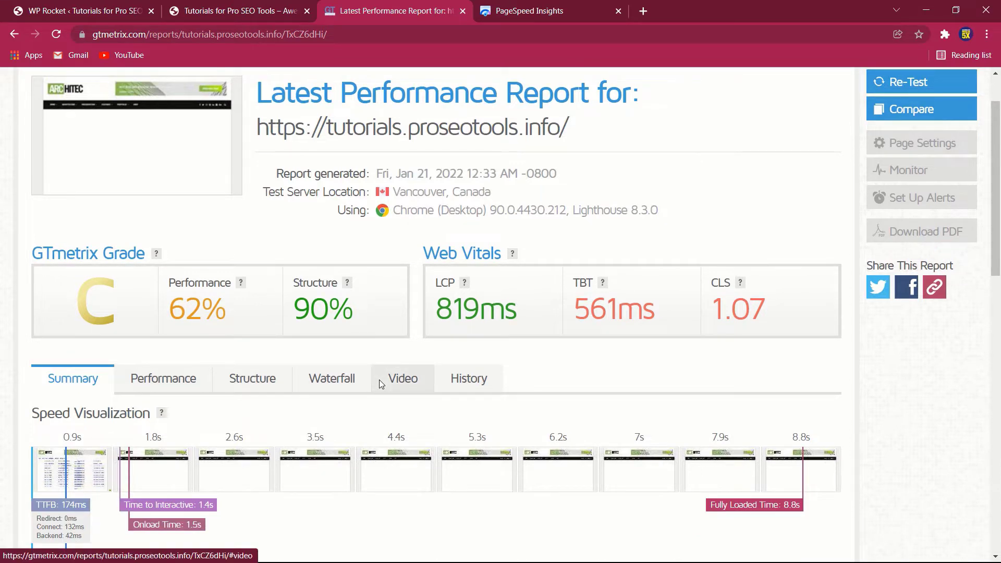
{"action": "scroll", "coordinate": [380, 384], "scroll_direction": "down", "scroll_amount": 2}
{"action": "scroll", "coordinate": [379, 384], "scroll_direction": "down", "scroll_amount": 3}
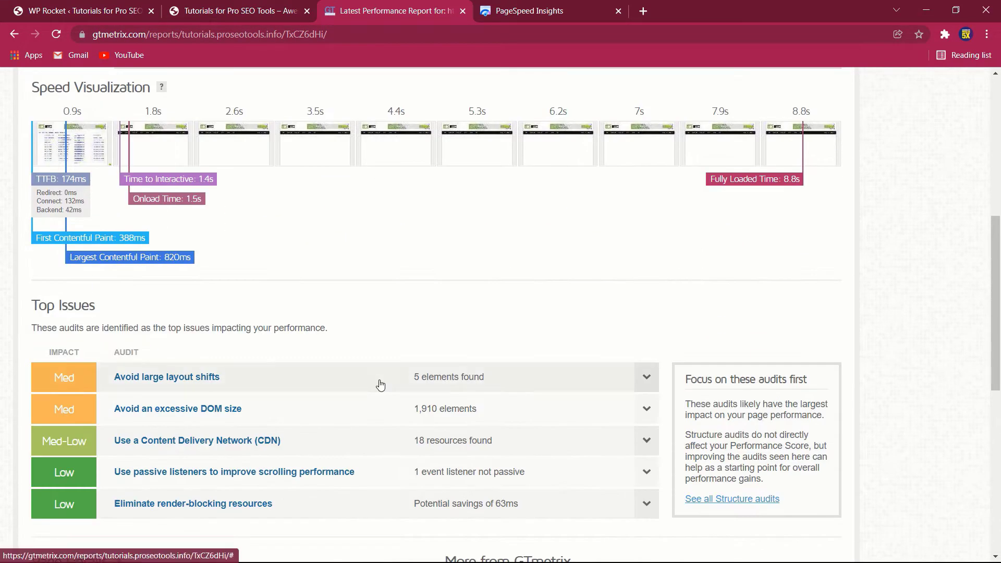
{"action": "scroll", "coordinate": [380, 384], "scroll_direction": "up", "scroll_amount": 5}
{"action": "scroll", "coordinate": [380, 384], "scroll_direction": "up", "scroll_amount": 1}
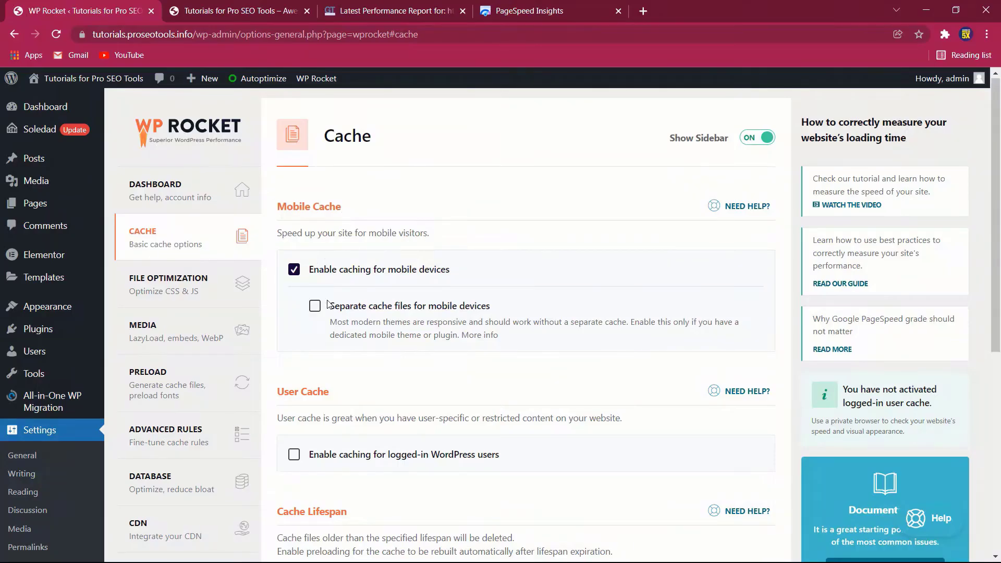
Change the Cache Lifespan value from 10 to 24 hours.
{"action": "scroll", "coordinate": [313, 367], "scroll_direction": "down", "scroll_amount": 1}
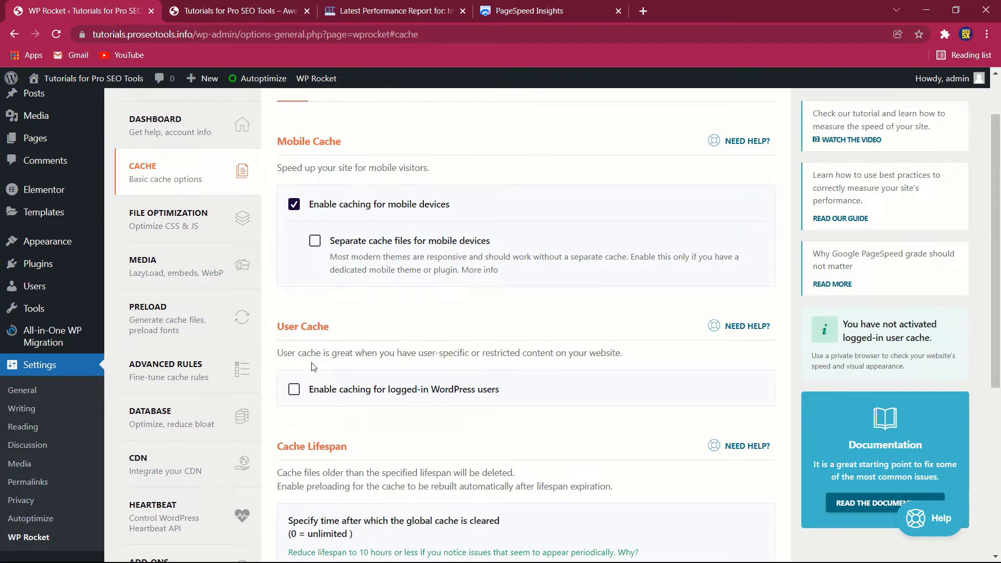
{"action": "scroll", "coordinate": [313, 367], "scroll_direction": "down", "scroll_amount": 1}
{"action": "scroll", "coordinate": [313, 367], "scroll_direction": "down", "scroll_amount": 1}
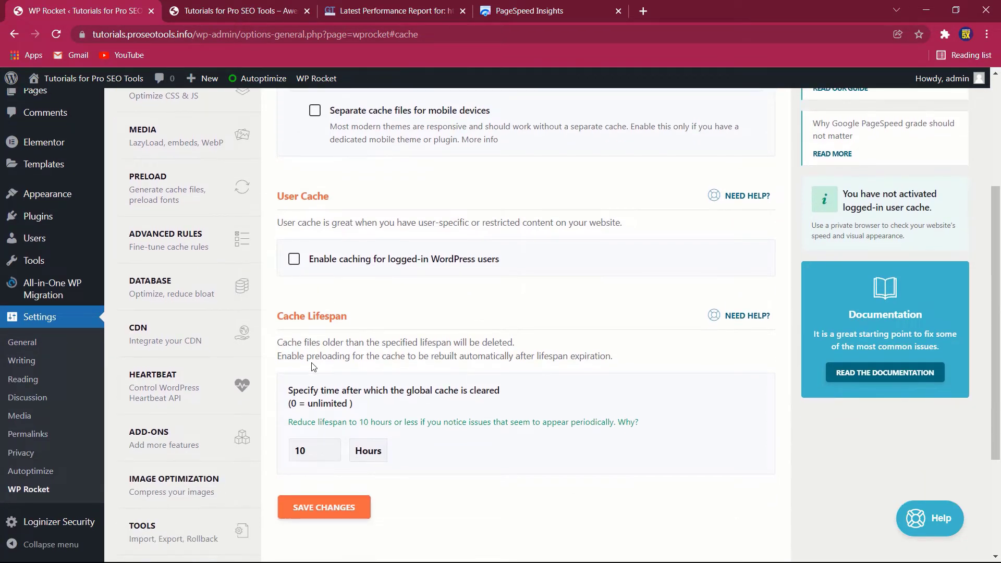
{"action": "double_click", "coordinate": [300, 451]}
{"action": "type", "text": "24"}
{"action": "scroll", "coordinate": [447, 449], "scroll_direction": "up", "scroll_amount": 3}
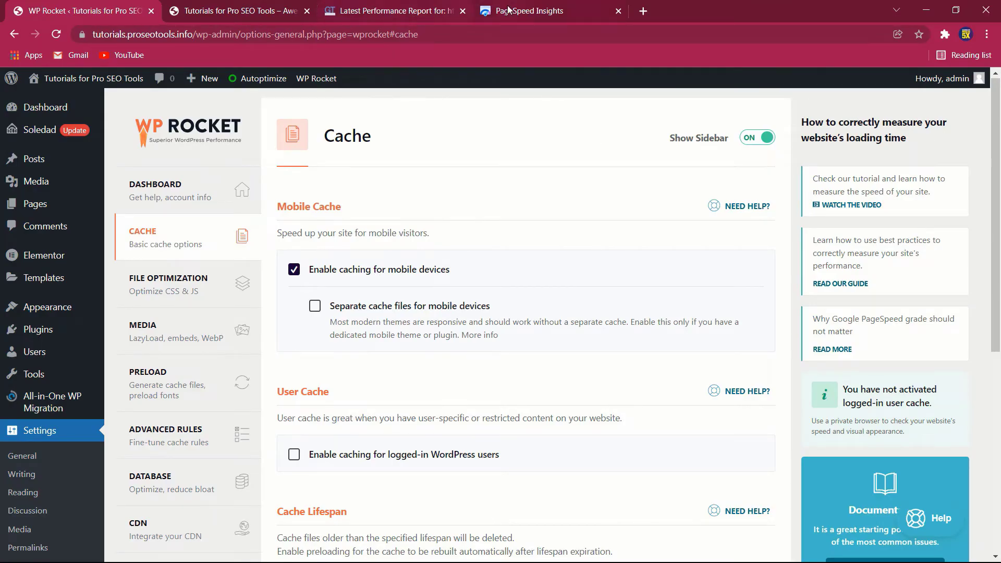
{"action": "left_click", "coordinate": [356, 14]}
{"action": "scroll", "coordinate": [219, 362], "scroll_direction": "down", "scroll_amount": 5}
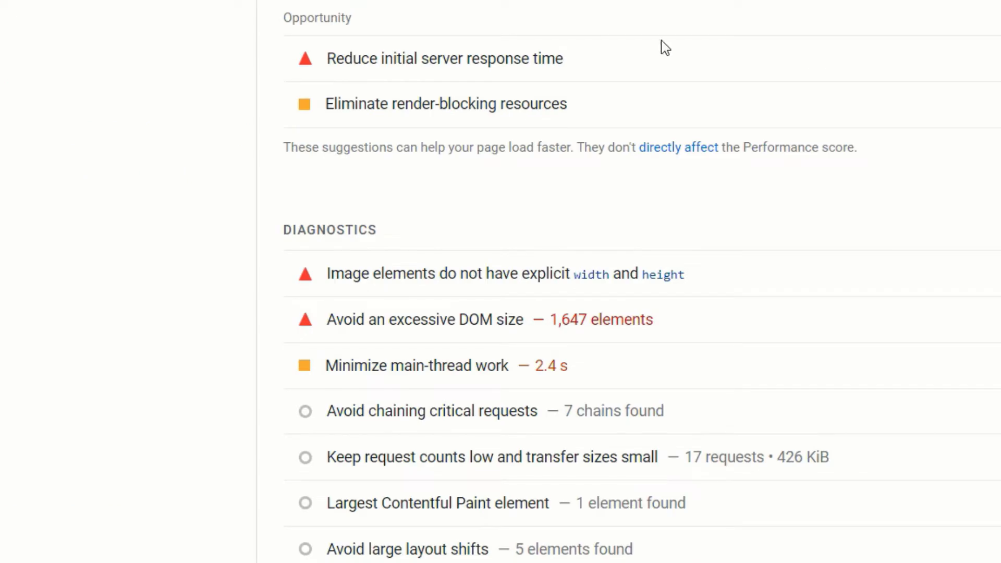
{"action": "scroll", "coordinate": [406, 365], "scroll_direction": "down", "scroll_amount": 2}
{"action": "scroll", "coordinate": [431, 245], "scroll_direction": "up", "scroll_amount": 4}
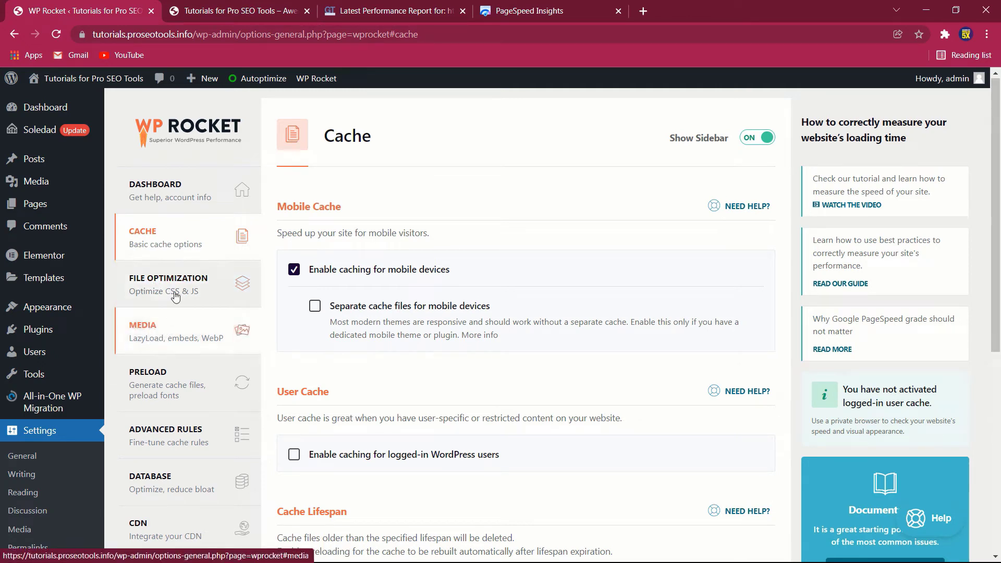
Turn on Load JavaScript deferred under JavaScript Files in File Optimization.
{"action": "left_click", "coordinate": [179, 291]}
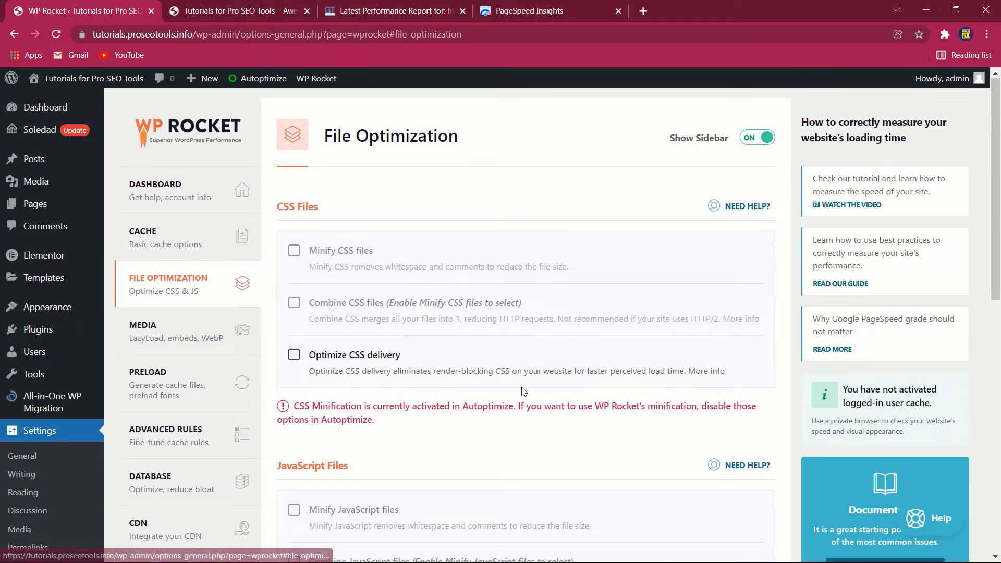
{"action": "scroll", "coordinate": [463, 393], "scroll_direction": "down", "scroll_amount": 3}
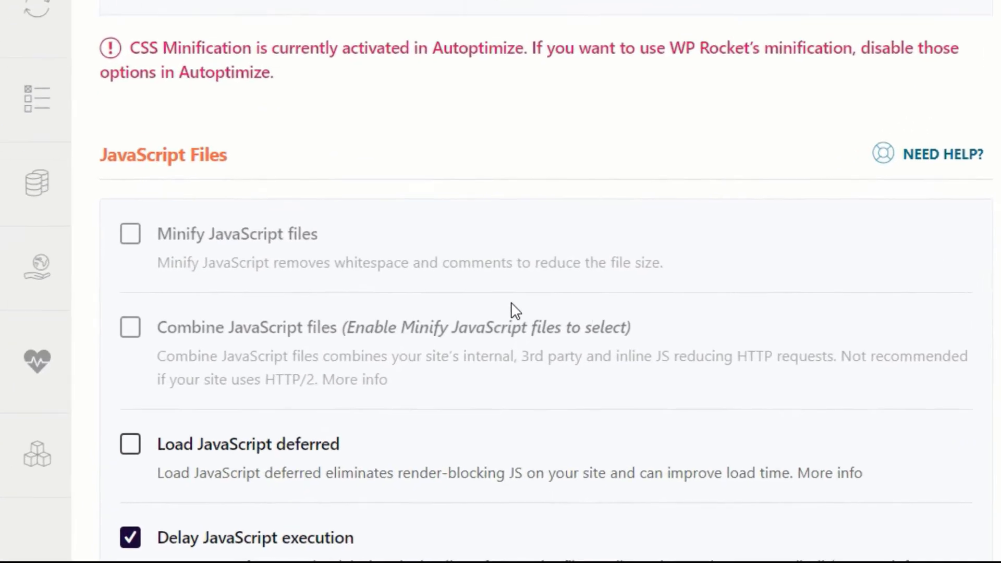
{"action": "scroll", "coordinate": [526, 377], "scroll_direction": "down", "scroll_amount": 4}
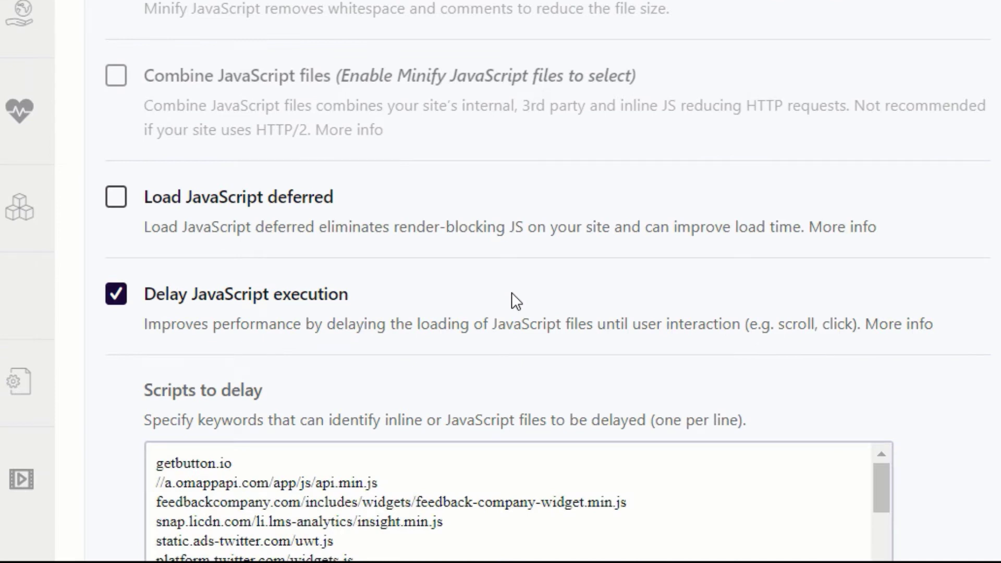
{"action": "scroll", "coordinate": [512, 299], "scroll_direction": "down", "scroll_amount": 2}
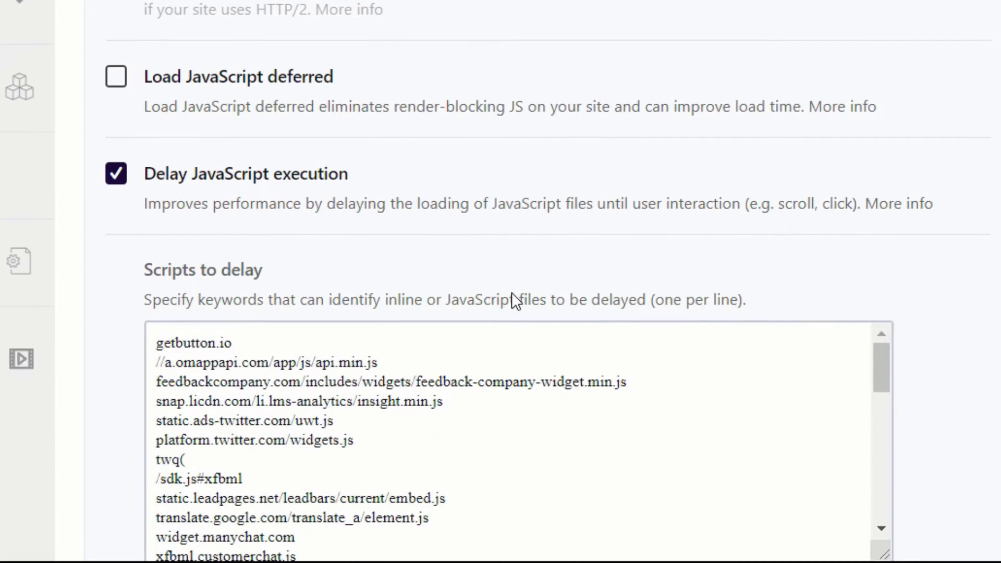
{"action": "left_click", "coordinate": [117, 77]}
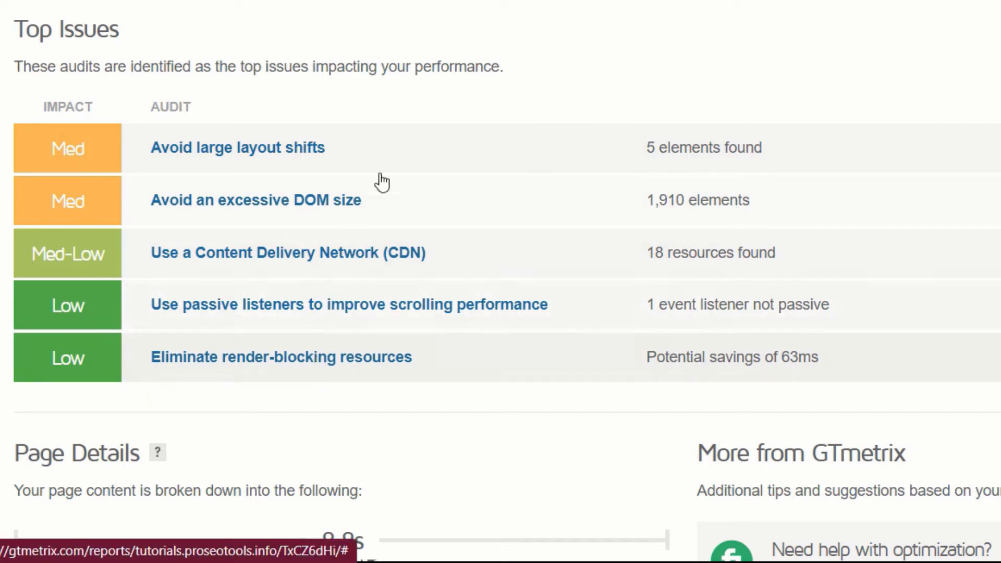
Scroll the GTmetrix report to its tabs and the Structure audit list.
{"action": "scroll", "coordinate": [472, 101], "scroll_direction": "up", "scroll_amount": 5}
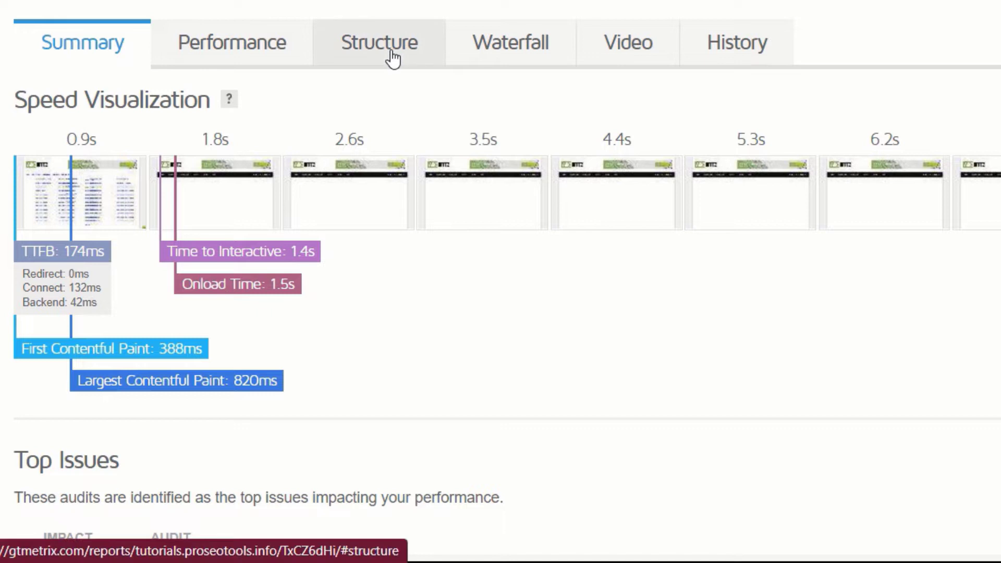
{"action": "scroll", "coordinate": [312, 58], "scroll_direction": "down", "scroll_amount": 6}
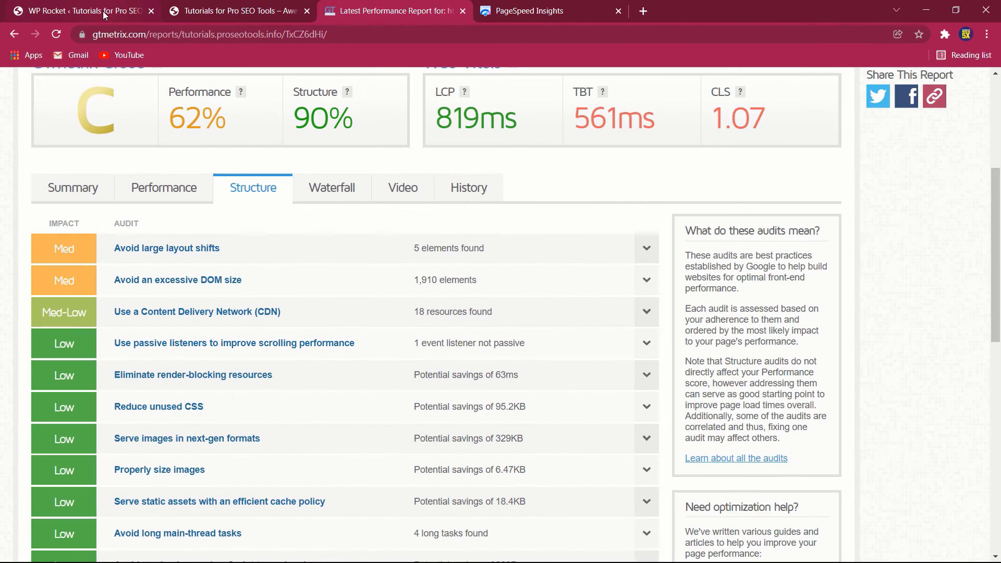
Back in WP Rocket File Optimization, tick Optimize CSS delivery.
{"action": "left_click", "coordinate": [102, 11]}
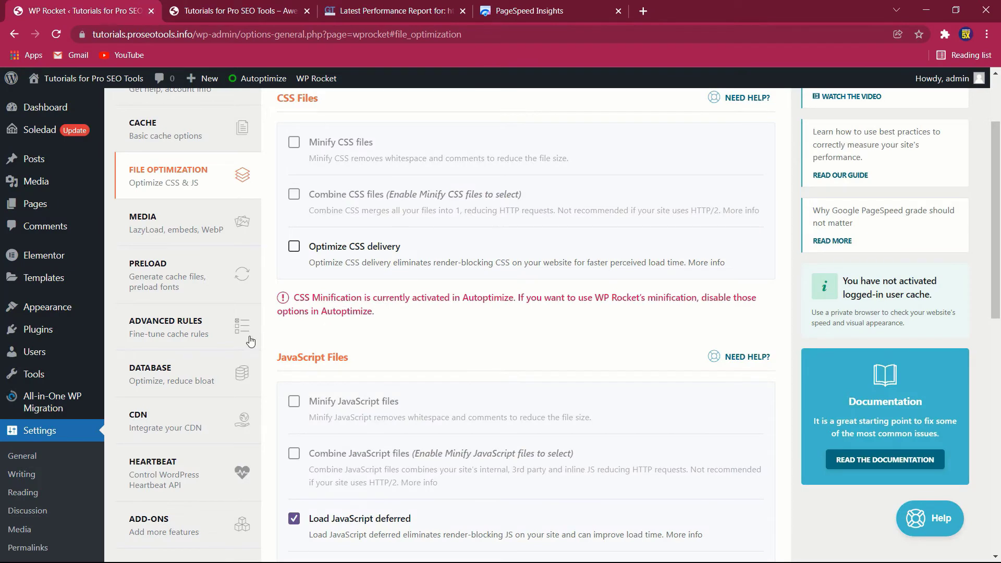
{"action": "scroll", "coordinate": [250, 340], "scroll_direction": "up", "scroll_amount": 2}
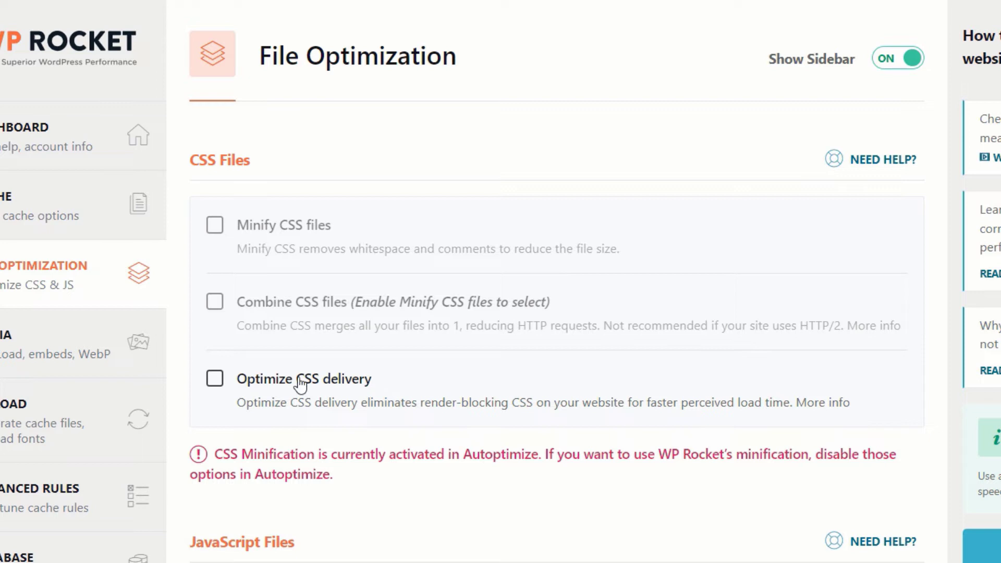
{"action": "left_click", "coordinate": [214, 379]}
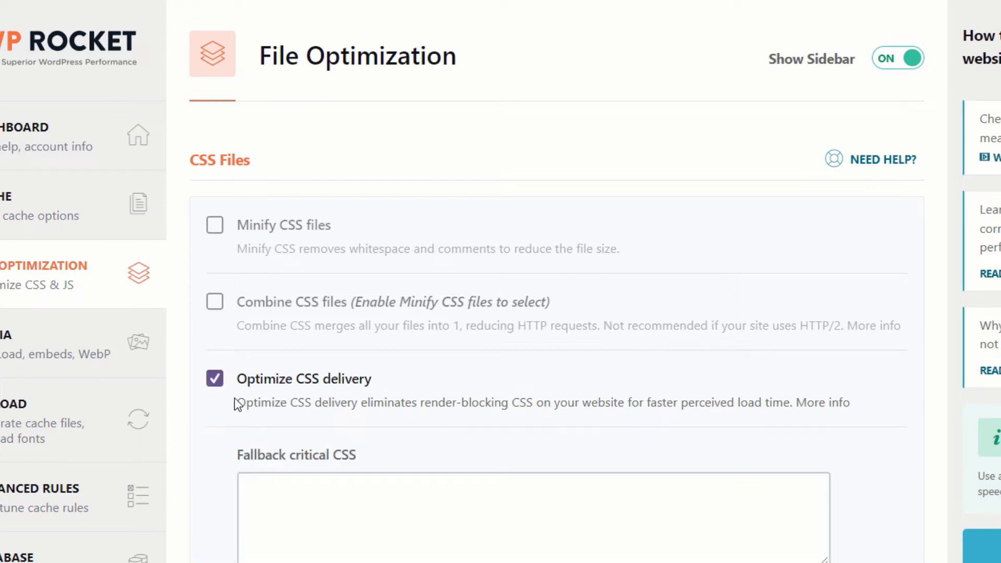
{"action": "scroll", "coordinate": [282, 398], "scroll_direction": "down", "scroll_amount": 4}
{"action": "scroll", "coordinate": [282, 399], "scroll_direction": "up", "scroll_amount": 2}
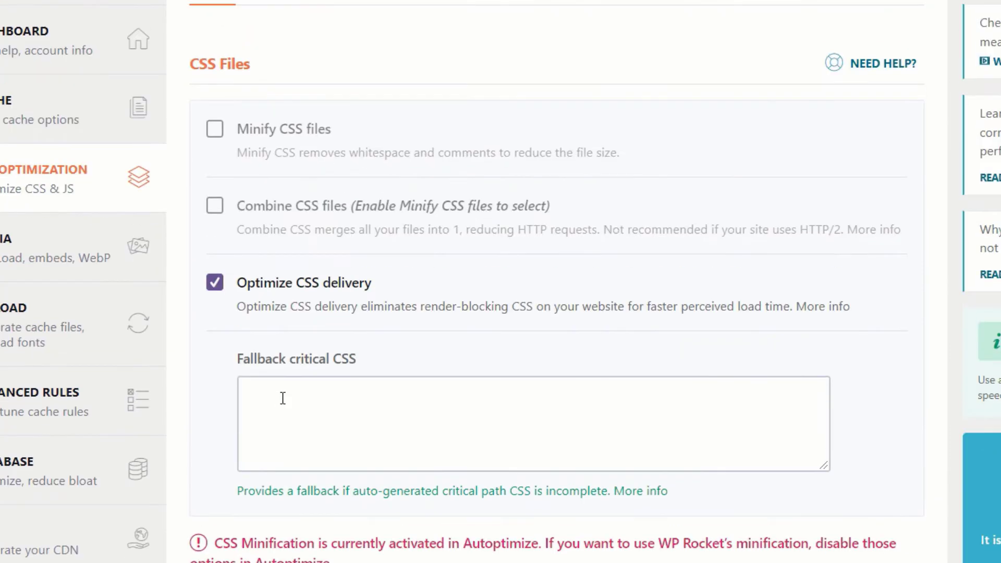
{"action": "scroll", "coordinate": [287, 339], "scroll_direction": "up", "scroll_amount": 2}
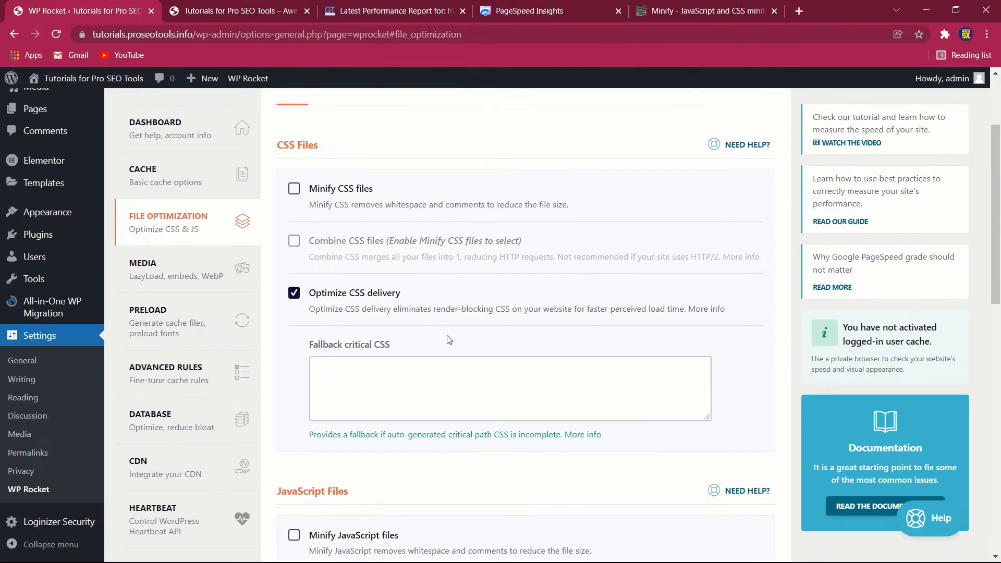
{"action": "scroll", "coordinate": [386, 375], "scroll_direction": "down", "scroll_amount": 1}
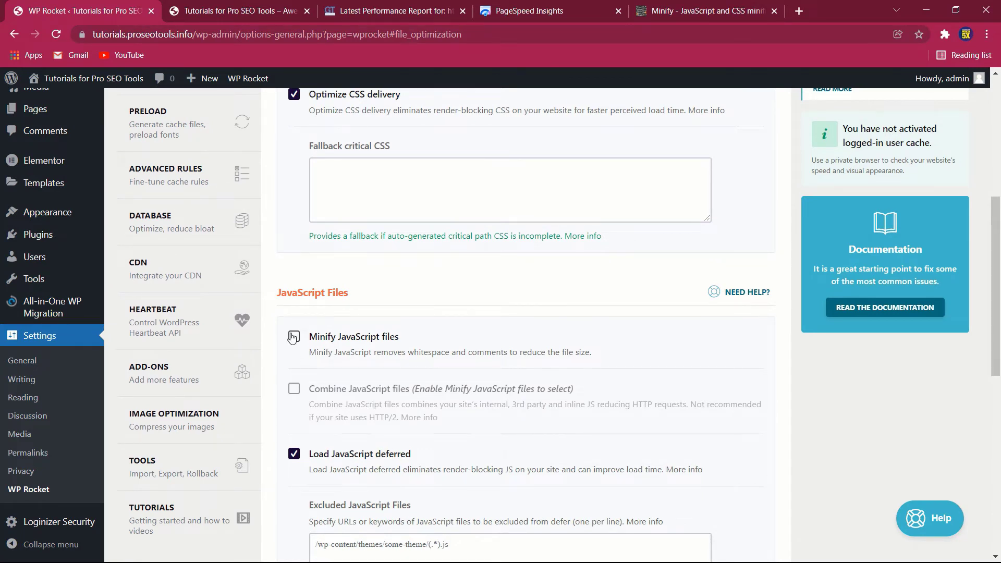
{"action": "scroll", "coordinate": [301, 344], "scroll_direction": "up", "scroll_amount": 1}
{"action": "scroll", "coordinate": [302, 345], "scroll_direction": "down", "scroll_amount": 1}
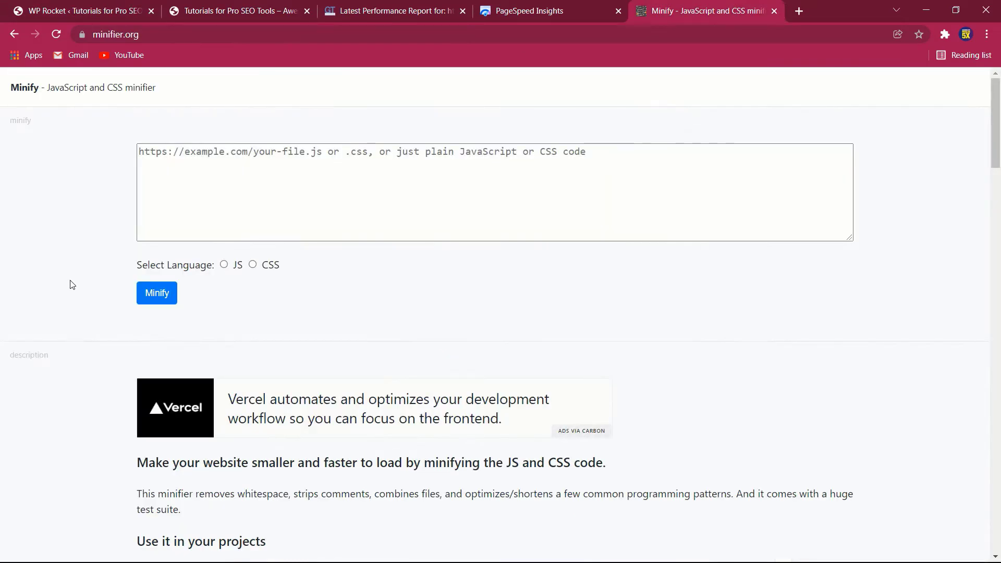
{"action": "scroll", "coordinate": [72, 284], "scroll_direction": "down", "scroll_amount": 5}
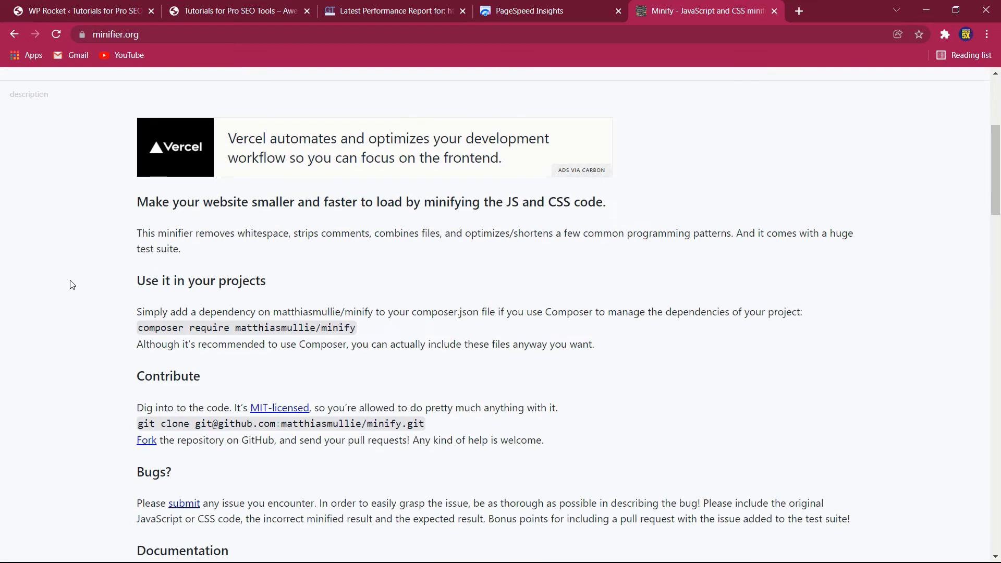
{"action": "scroll", "coordinate": [71, 285], "scroll_direction": "up", "scroll_amount": 5}
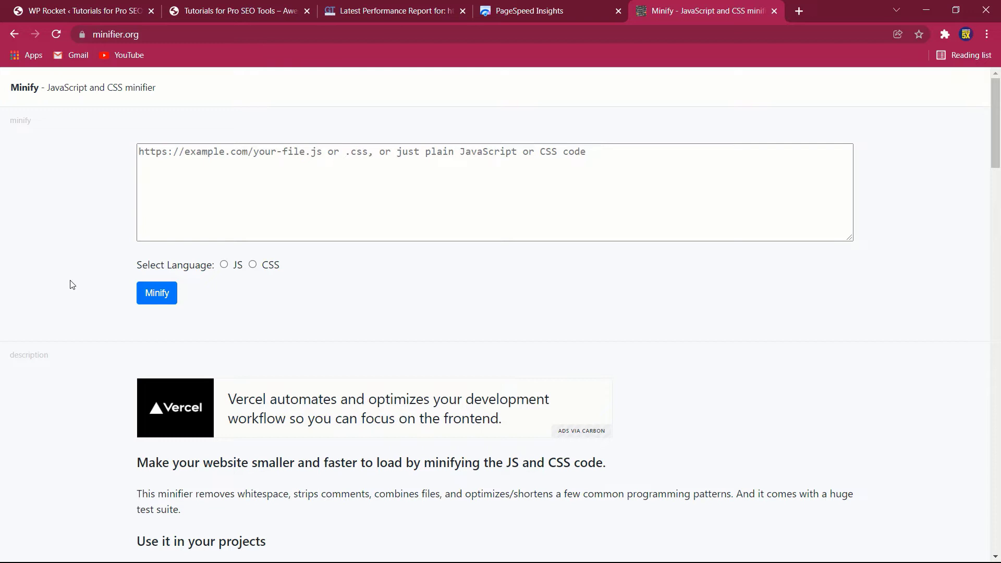
{"action": "scroll", "coordinate": [72, 285], "scroll_direction": "down", "scroll_amount": 1}
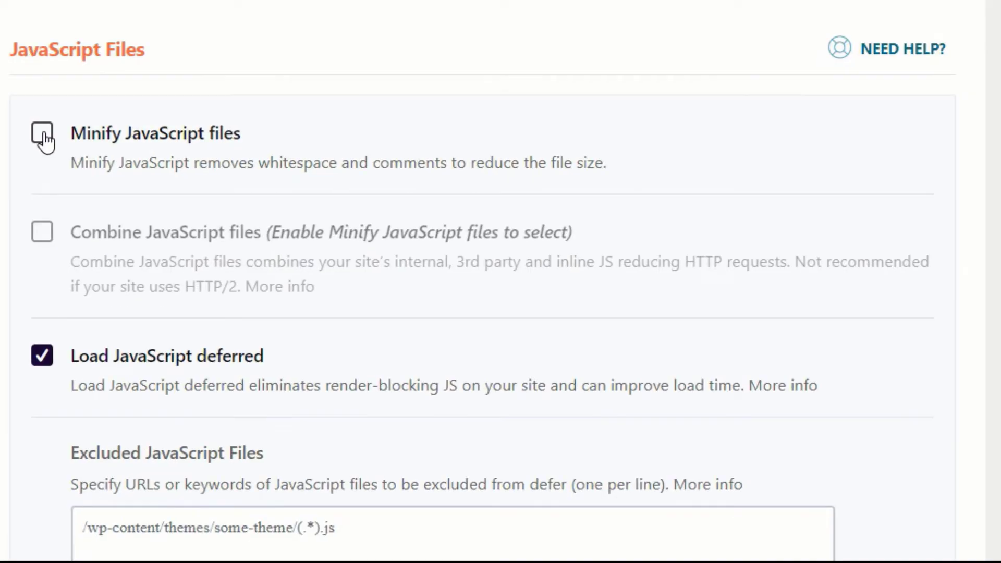
Enable Minify JavaScript files and Combine JavaScript files, confirming each activation.
{"action": "left_click", "coordinate": [44, 136]}
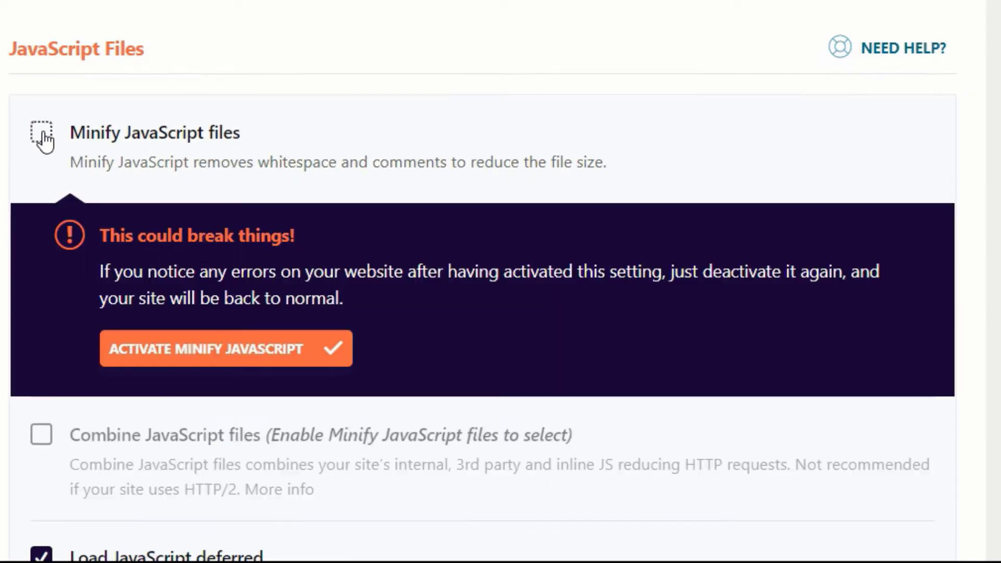
{"action": "left_click", "coordinate": [179, 365]}
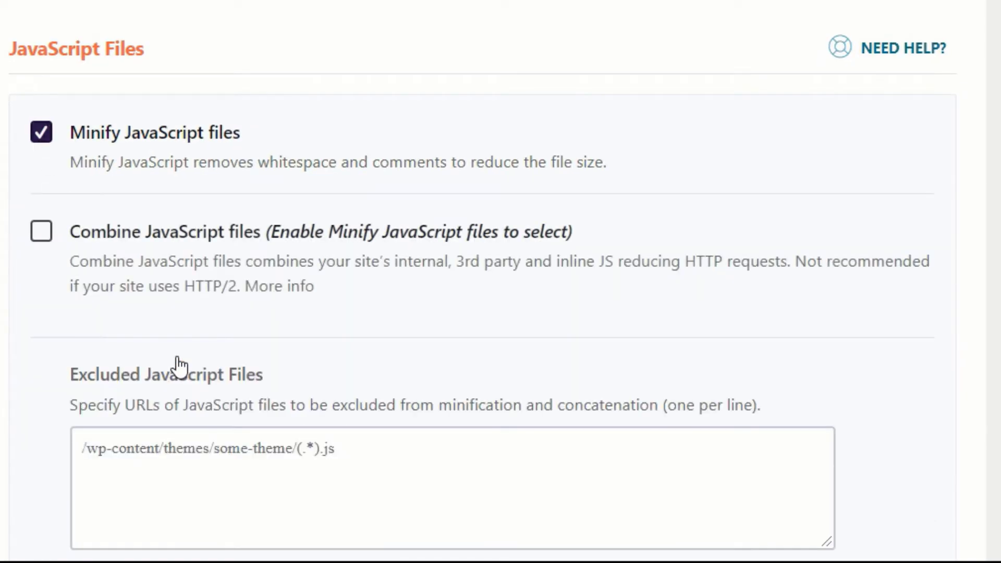
{"action": "left_click", "coordinate": [45, 230]}
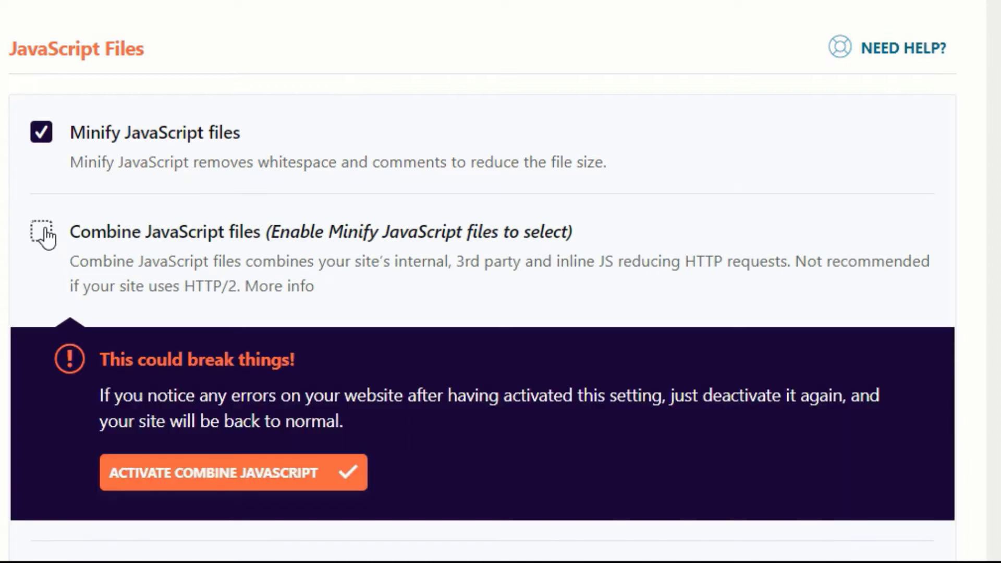
{"action": "left_click", "coordinate": [196, 474]}
{"action": "scroll", "coordinate": [227, 422], "scroll_direction": "down", "scroll_amount": 6}
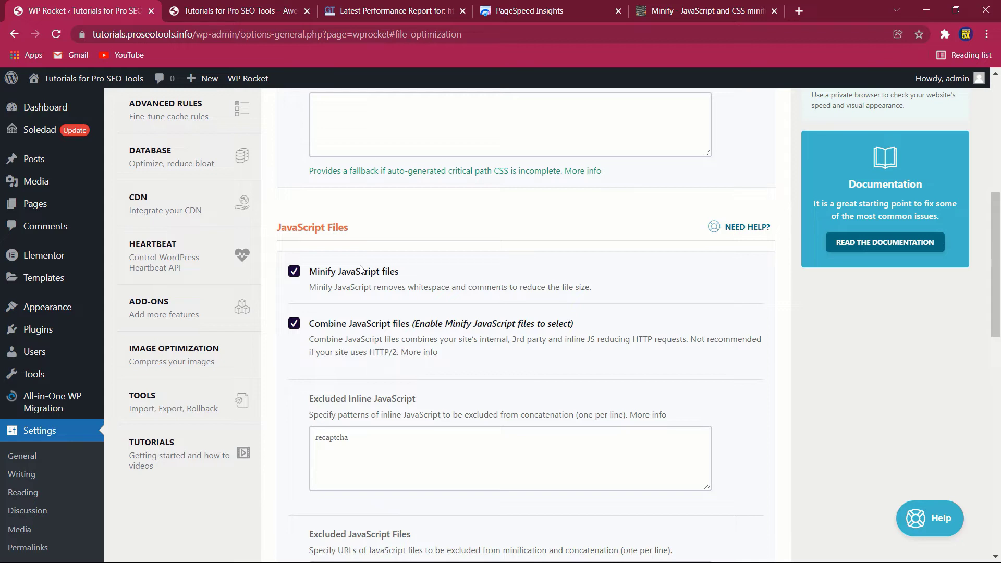
{"action": "scroll", "coordinate": [400, 335], "scroll_direction": "up", "scroll_amount": 8}
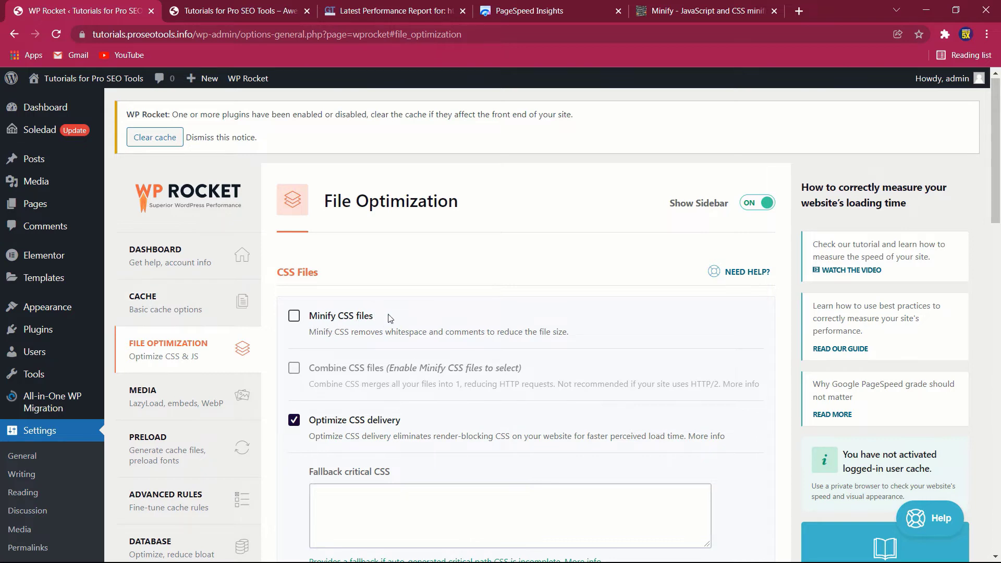
Switch to the minifier.org JavaScript and CSS minifier page and look it over.
{"action": "key", "text": "ctrl+5"}
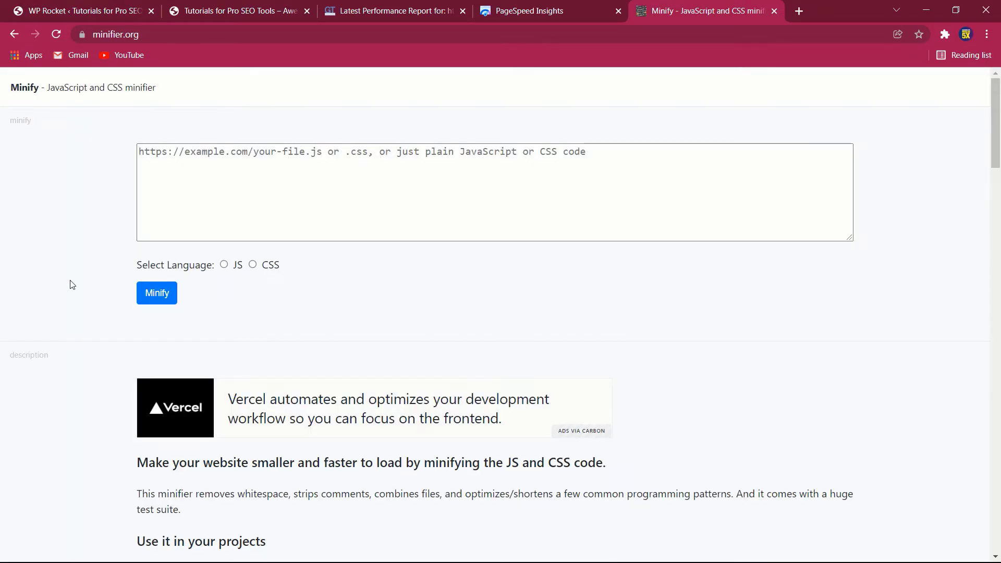
{"action": "scroll", "coordinate": [72, 284], "scroll_direction": "down", "scroll_amount": 5}
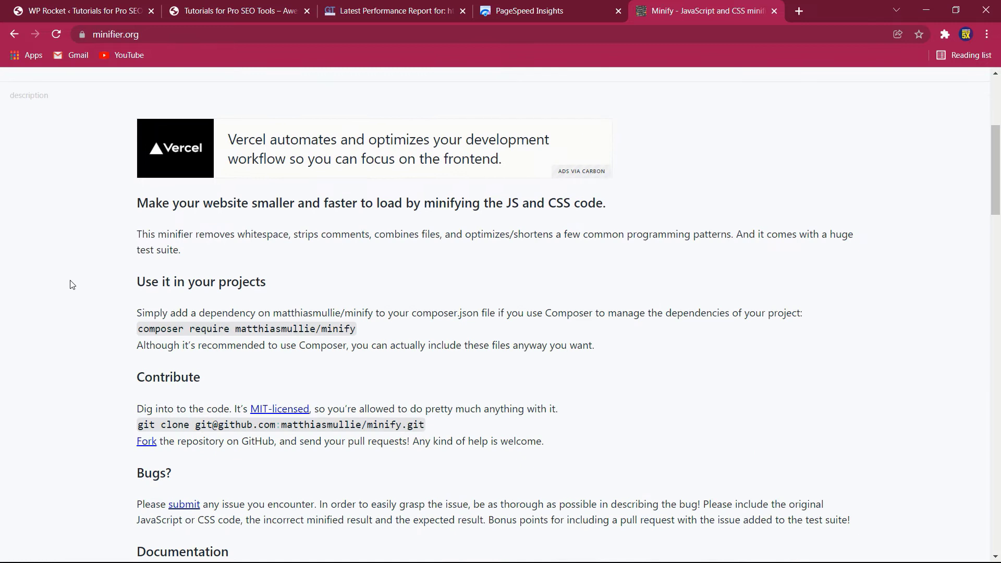
{"action": "scroll", "coordinate": [72, 285], "scroll_direction": "up", "scroll_amount": 5}
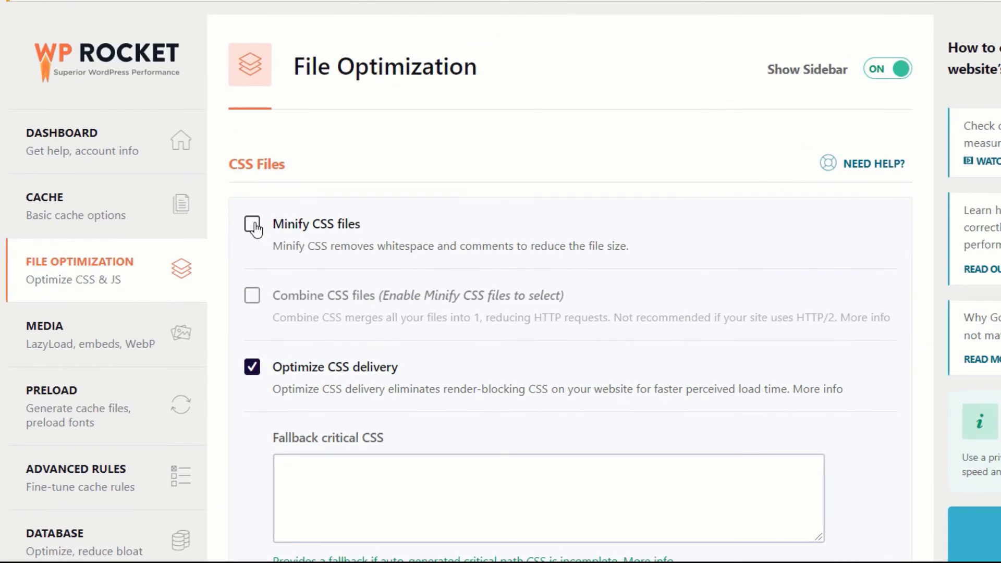
Enable Minify CSS files and Combine CSS files, confirming both activation prompts.
{"action": "left_click", "coordinate": [253, 225]}
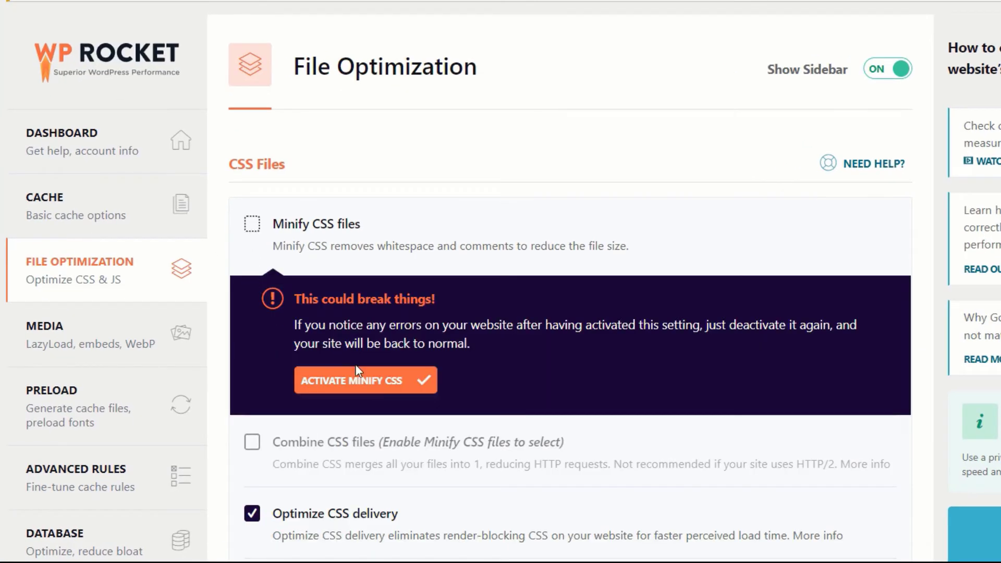
{"action": "left_click", "coordinate": [359, 378]}
{"action": "left_click", "coordinate": [252, 298]}
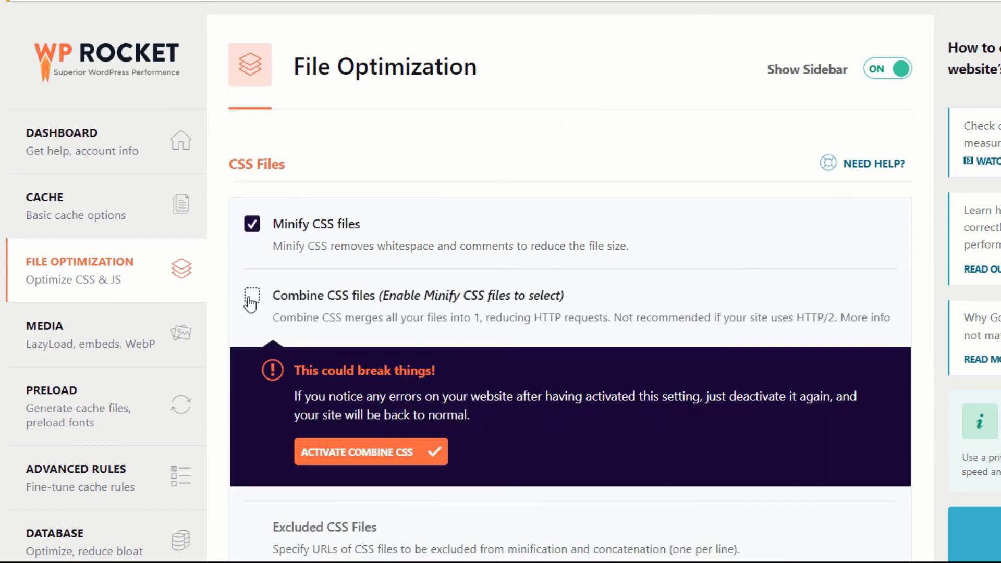
{"action": "left_click", "coordinate": [323, 451]}
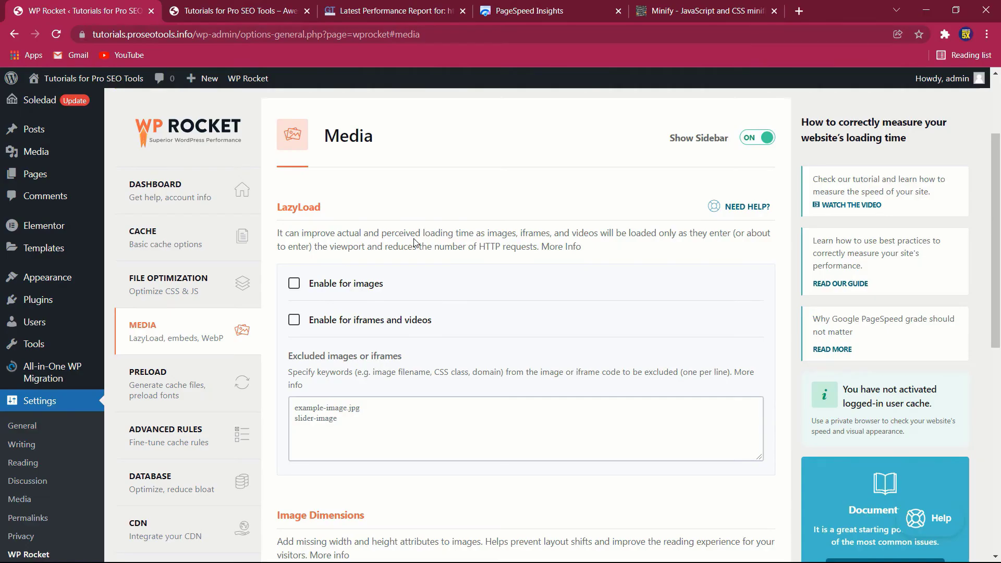
{"action": "scroll", "coordinate": [414, 242], "scroll_direction": "down", "scroll_amount": 1}
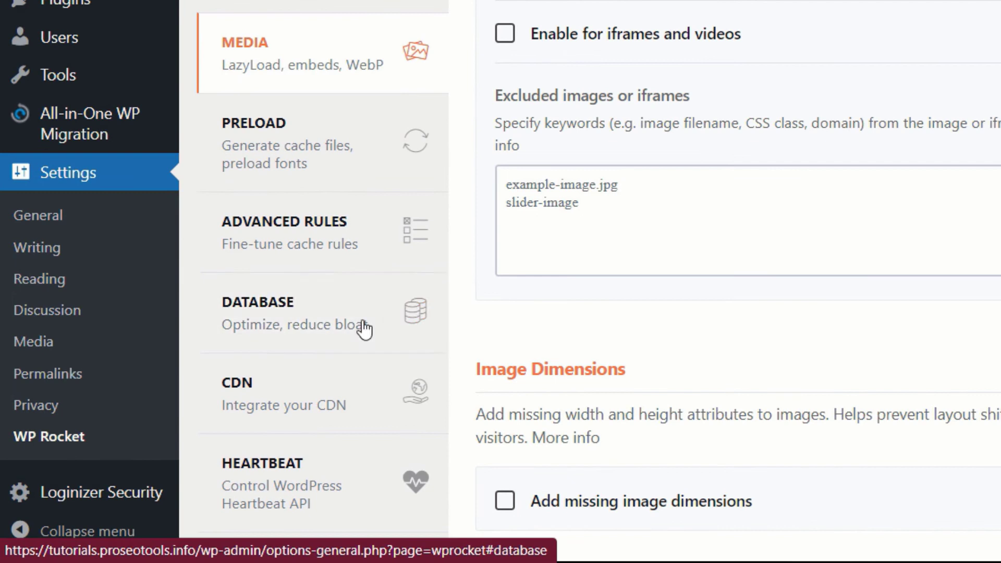
Open WP Rocket's Database tab and review 4 revisions, 1 auto draft, 2 trashed posts.
{"action": "left_click", "coordinate": [264, 315]}
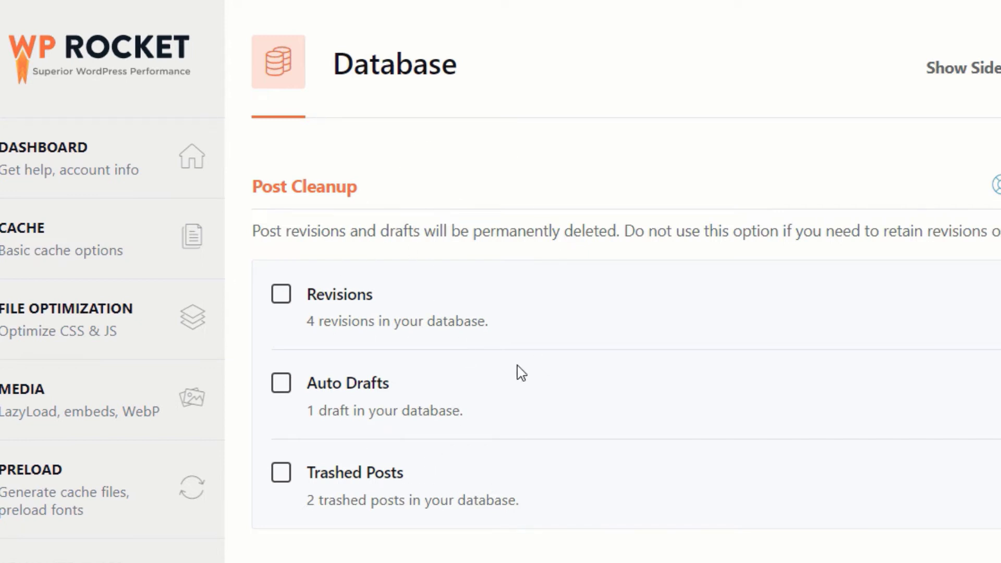
{"action": "scroll", "coordinate": [529, 378], "scroll_direction": "down", "scroll_amount": 6}
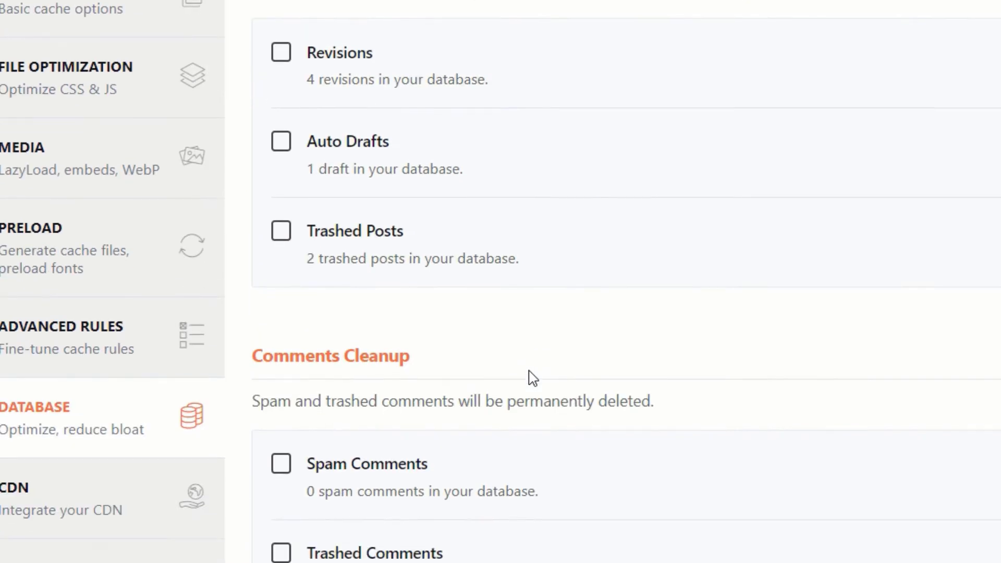
{"action": "scroll", "coordinate": [530, 377], "scroll_direction": "down", "scroll_amount": 2}
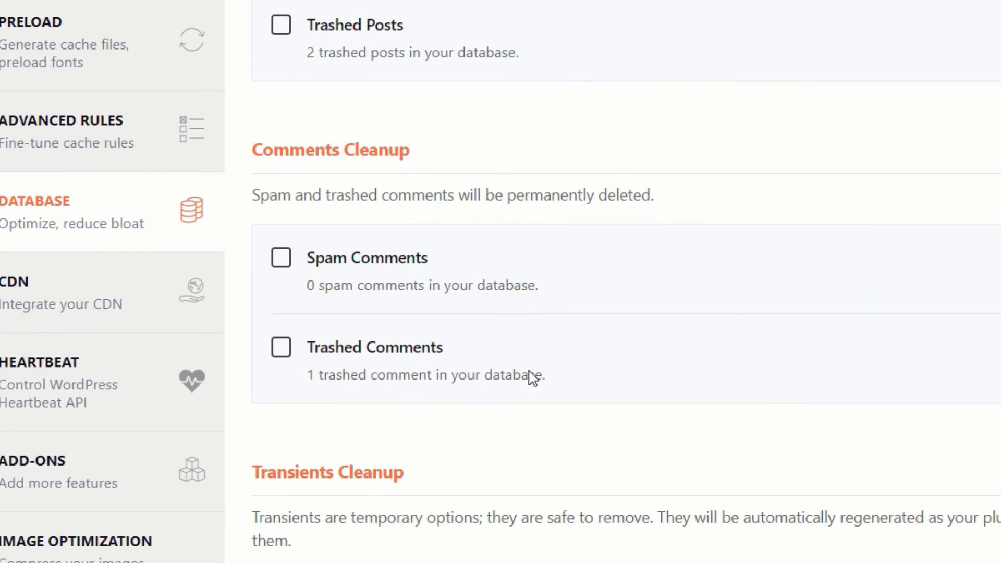
{"action": "scroll", "coordinate": [531, 377], "scroll_direction": "up", "scroll_amount": 8}
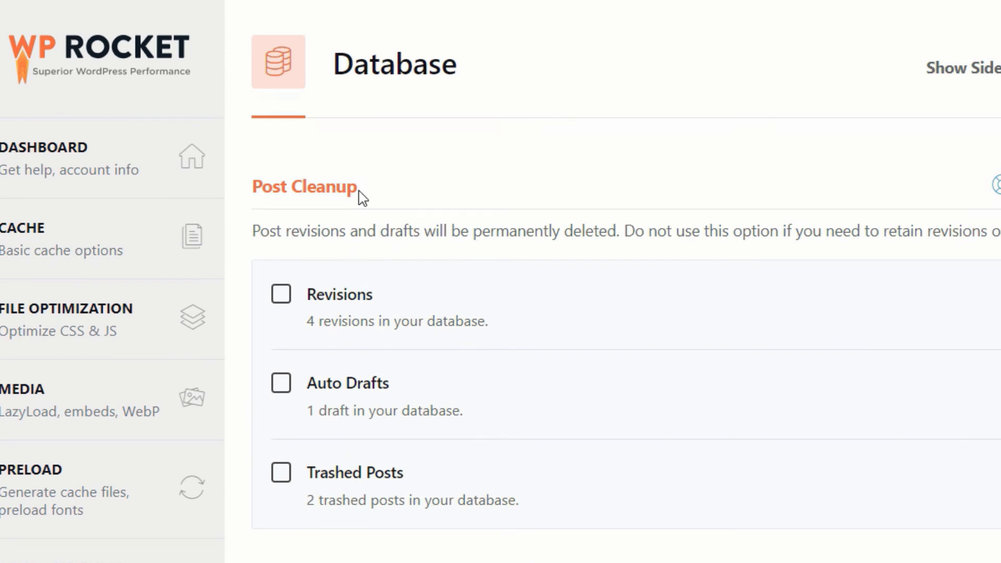
{"action": "scroll", "coordinate": [612, 281], "scroll_direction": "down", "scroll_amount": 6}
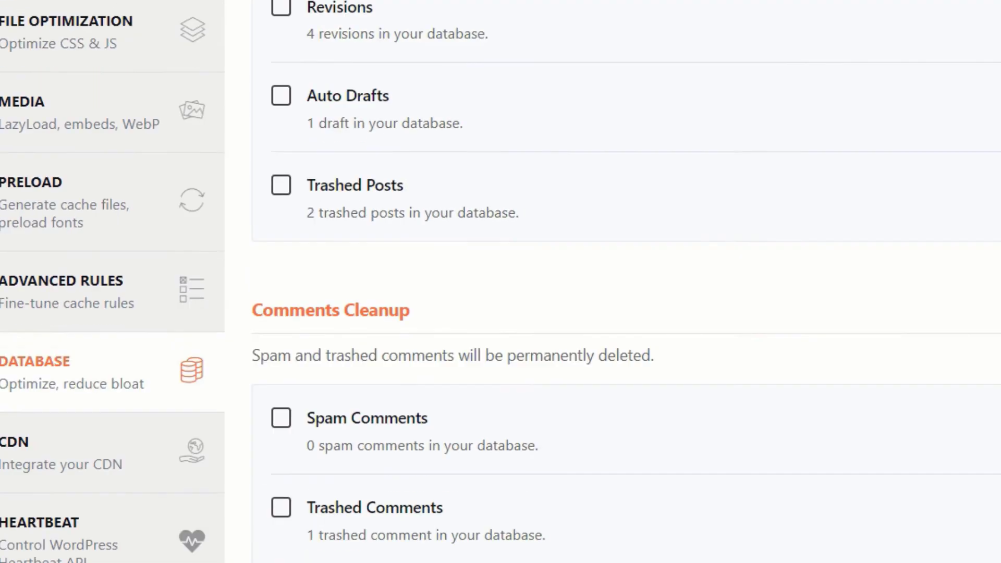
{"action": "scroll", "coordinate": [422, 561], "scroll_direction": "up", "scroll_amount": 6}
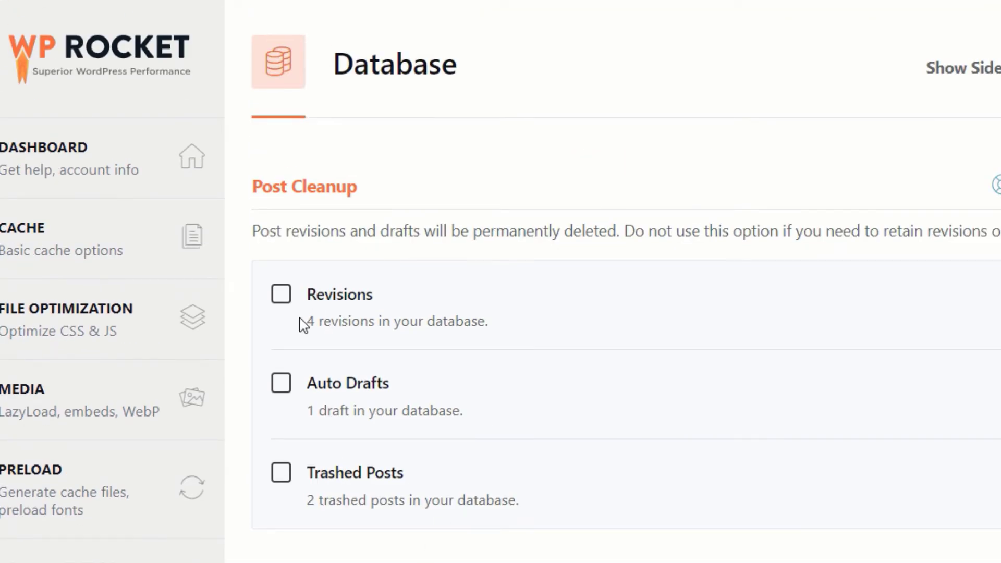
Tick Revisions, Auto Drafts, Trashed Posts, Spam Comments and Expired transients for cleanup.
{"action": "left_click", "coordinate": [283, 294]}
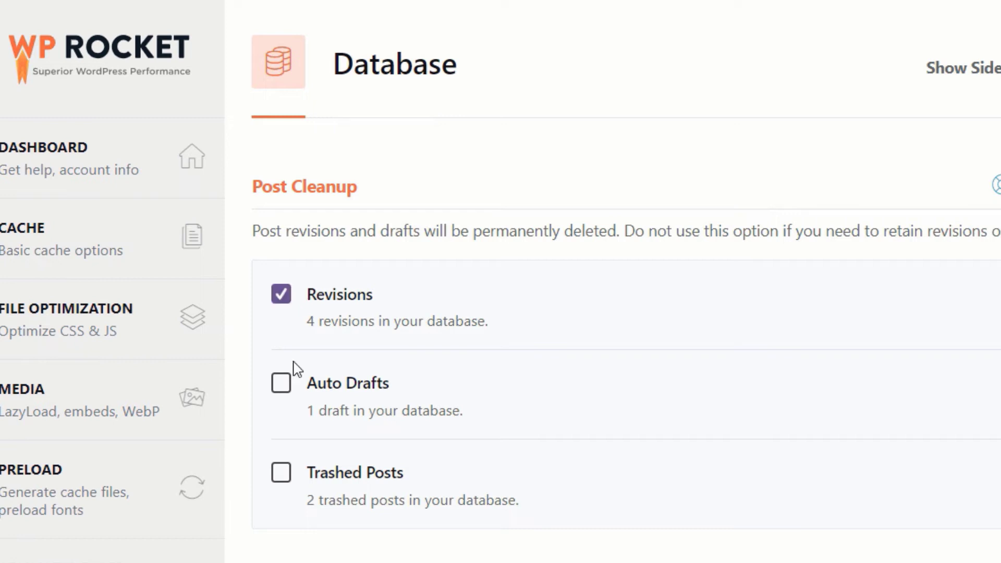
{"action": "left_click", "coordinate": [283, 390]}
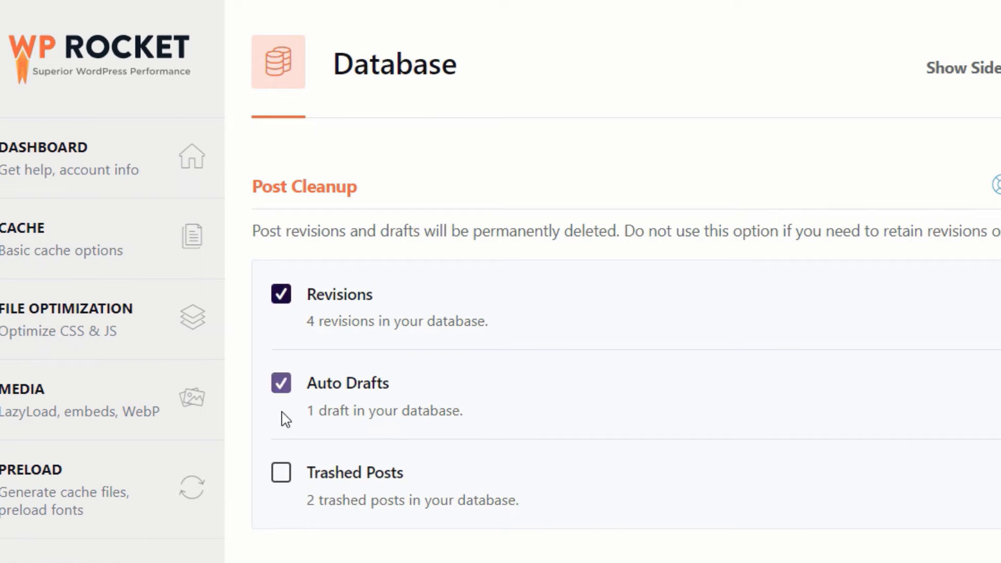
{"action": "left_click", "coordinate": [282, 472]}
{"action": "scroll", "coordinate": [431, 438], "scroll_direction": "down", "scroll_amount": 4}
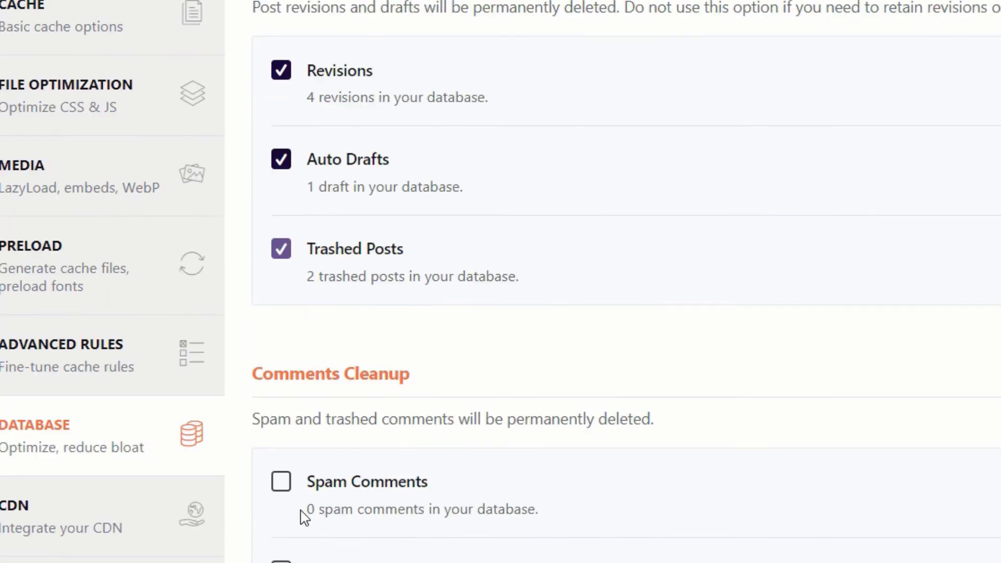
{"action": "left_click", "coordinate": [280, 480]}
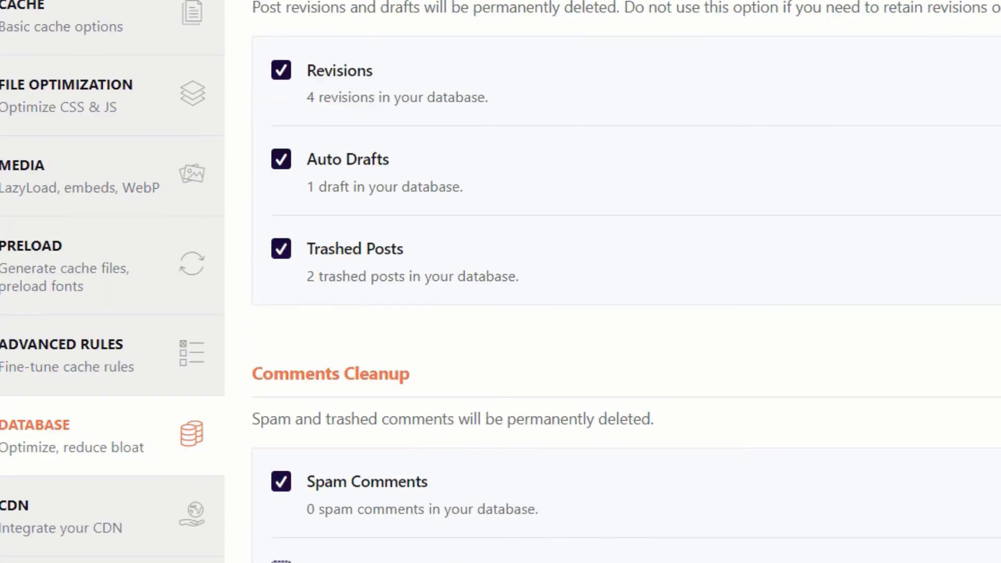
{"action": "scroll", "coordinate": [496, 474], "scroll_direction": "down", "scroll_amount": 6}
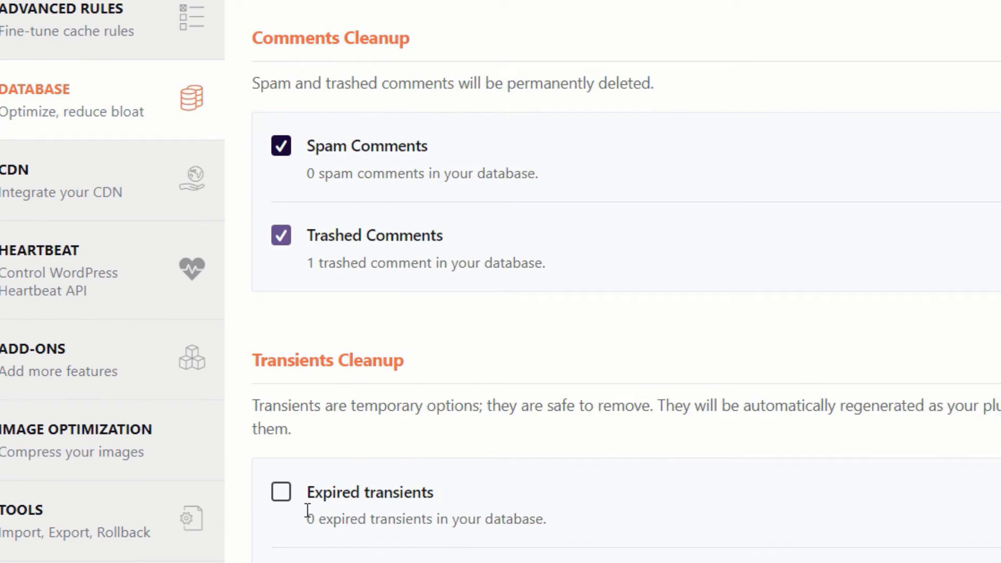
{"action": "left_click", "coordinate": [282, 494]}
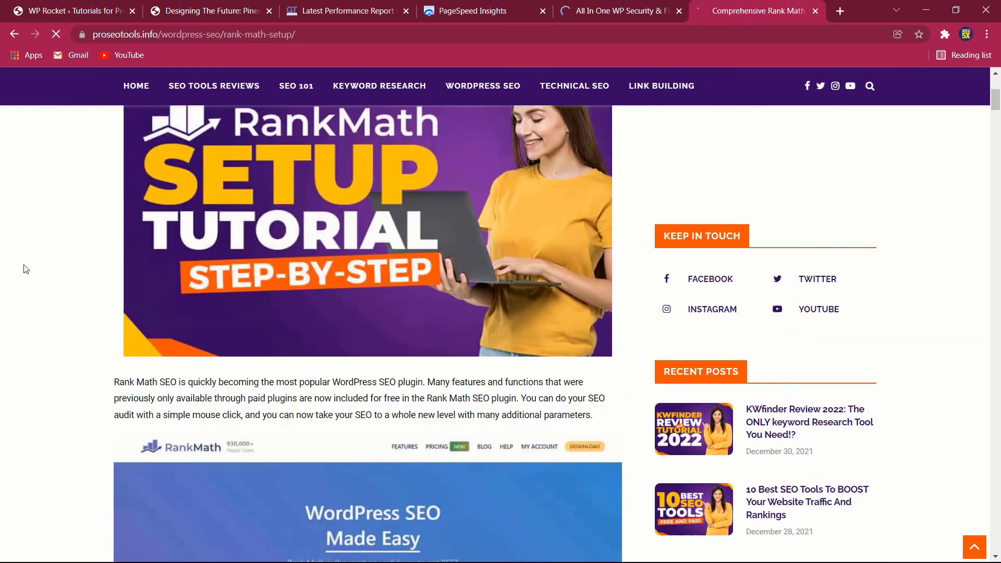
{"action": "scroll", "coordinate": [221, 264], "scroll_direction": "down", "scroll_amount": 15}
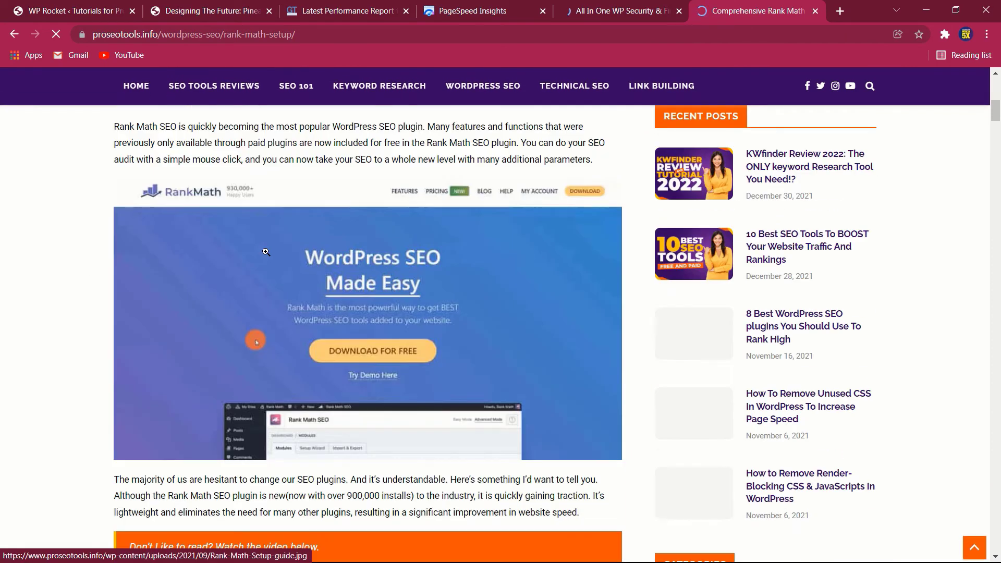
{"action": "scroll", "coordinate": [266, 253], "scroll_direction": "down", "scroll_amount": 15}
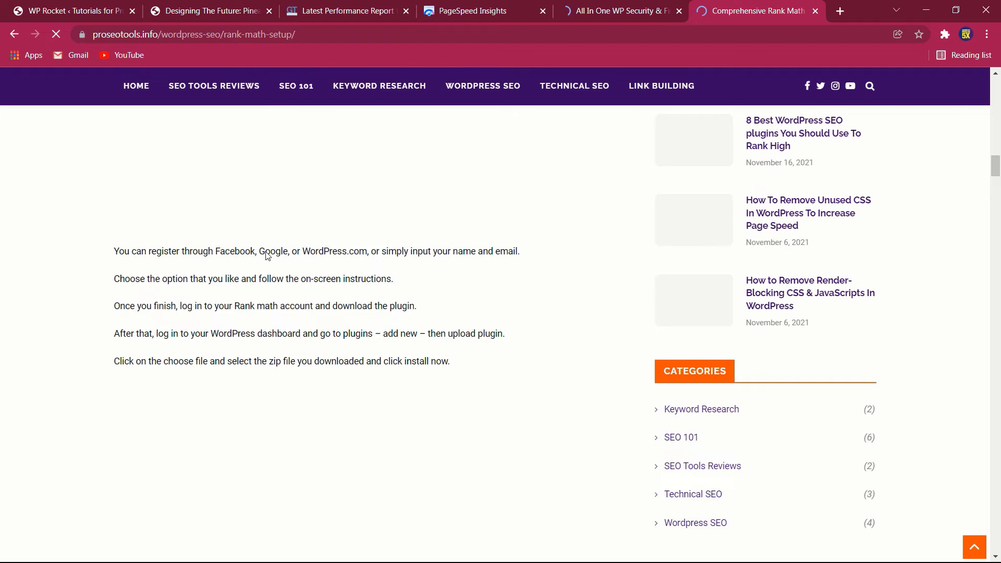
{"action": "scroll", "coordinate": [267, 256], "scroll_direction": "down", "scroll_amount": 10}
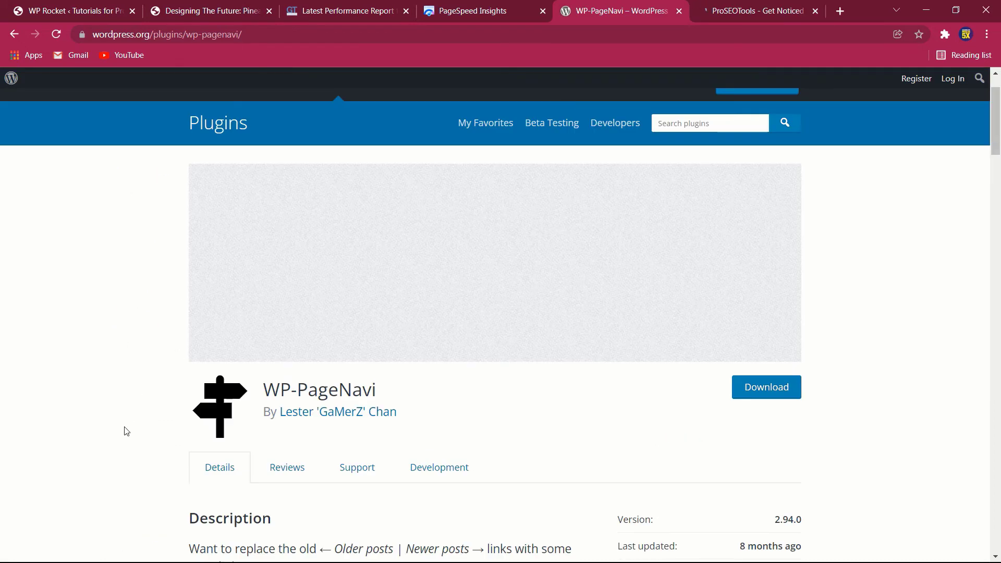
{"action": "left_click_drag", "start_coordinate": [265, 390], "coordinate": [404, 393]}
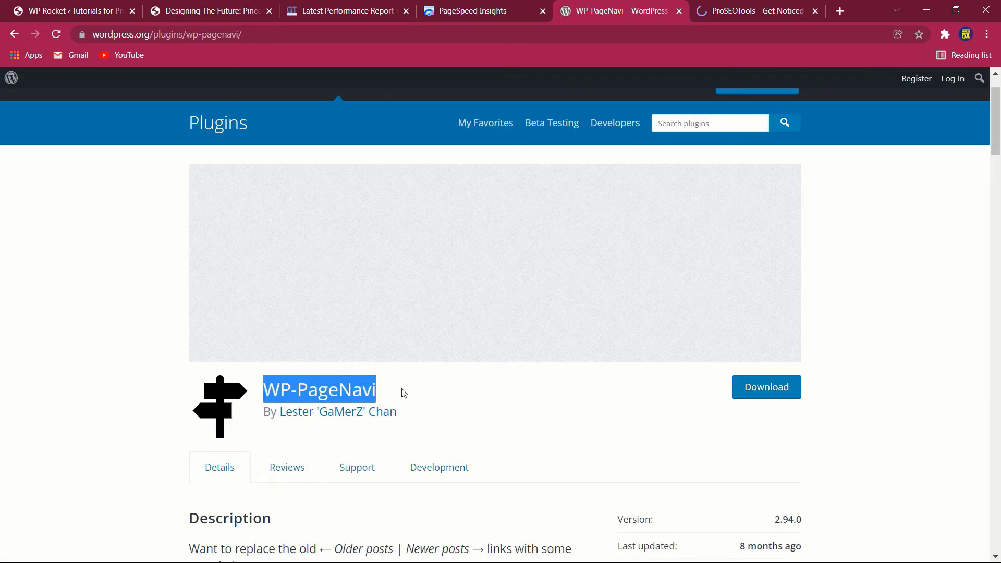
{"action": "left_click", "coordinate": [417, 401]}
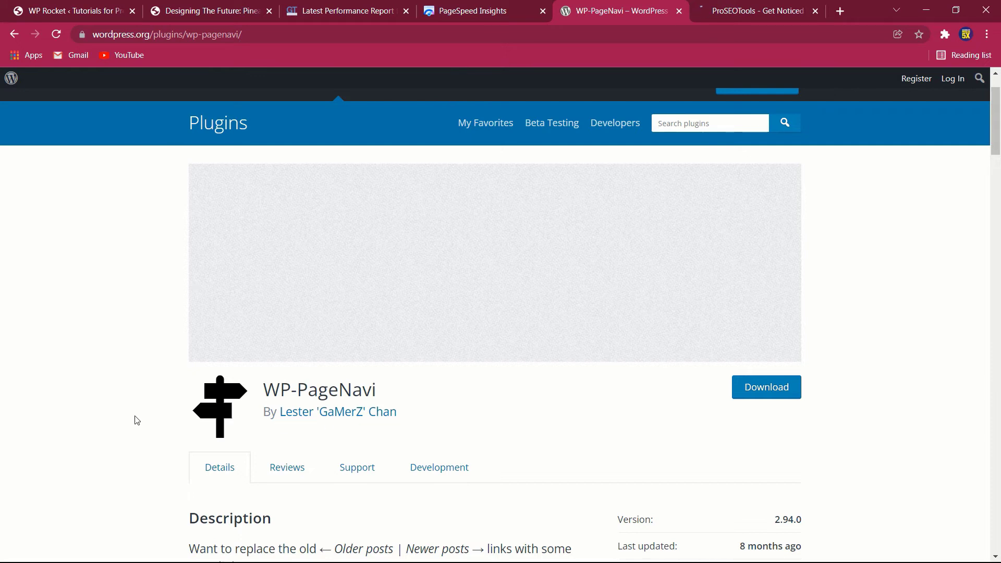
{"action": "scroll", "coordinate": [137, 414], "scroll_direction": "down", "scroll_amount": 5}
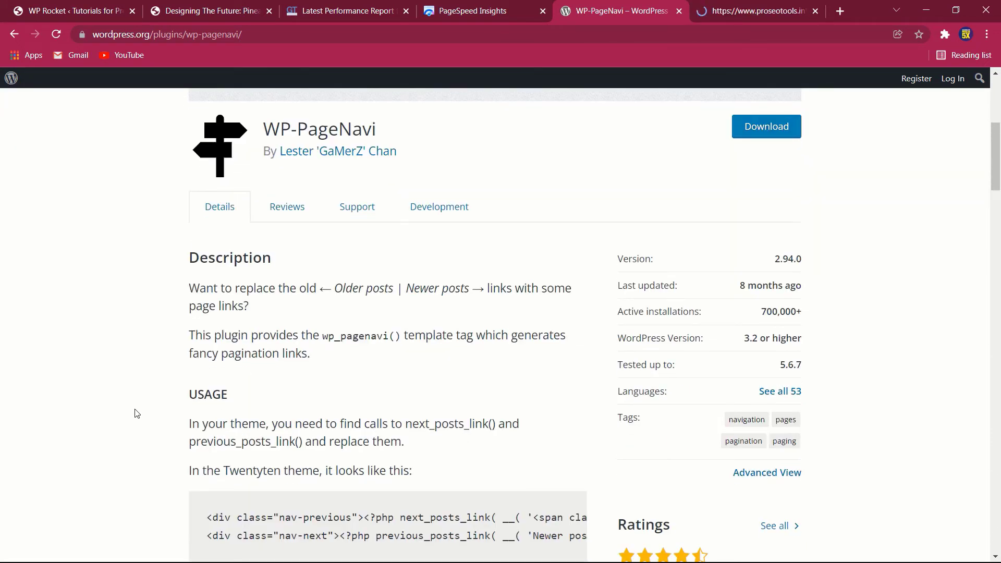
{"action": "scroll", "coordinate": [136, 412], "scroll_direction": "up", "scroll_amount": 4}
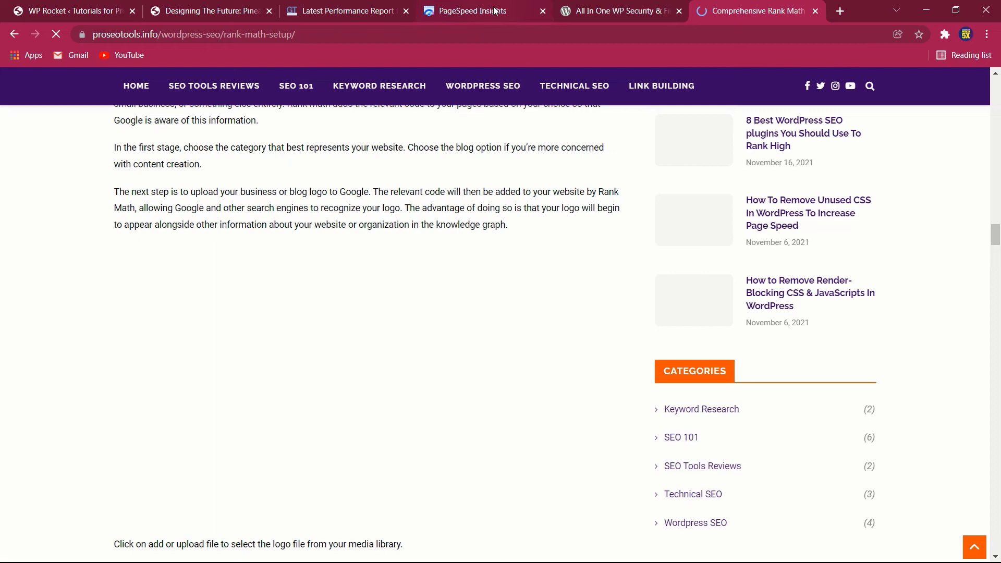
{"action": "left_click", "coordinate": [616, 5]}
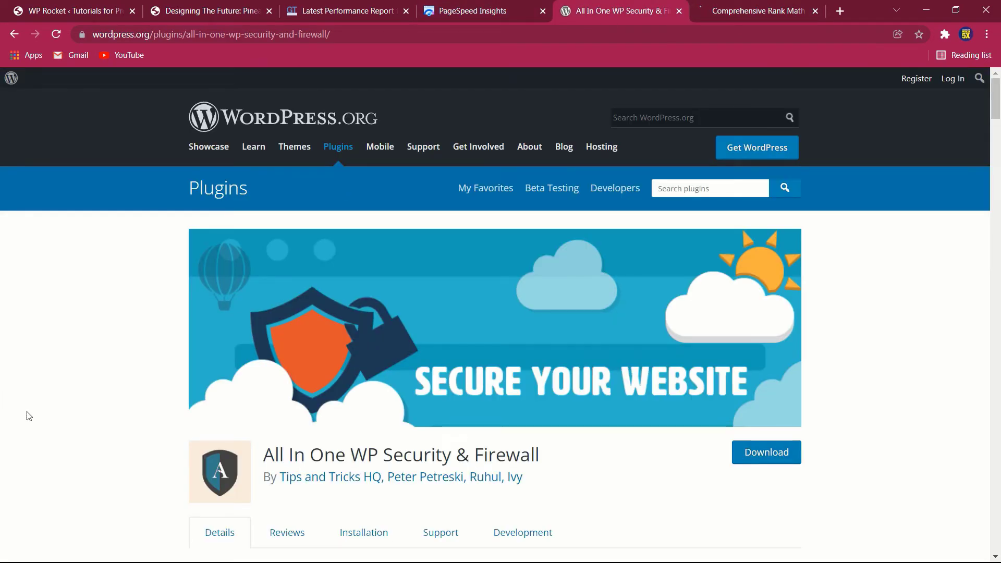
{"action": "scroll", "coordinate": [29, 415], "scroll_direction": "down", "scroll_amount": 1}
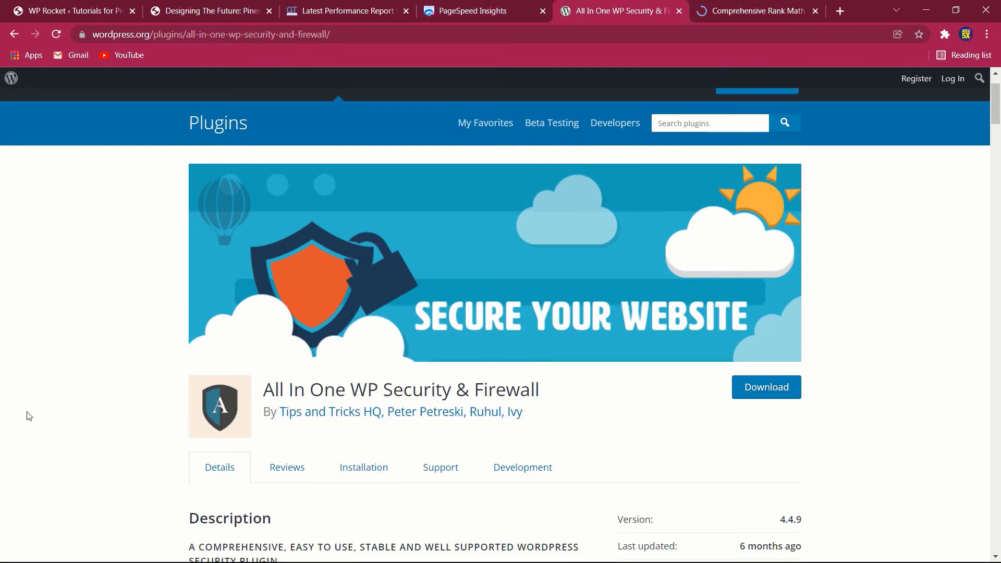
{"action": "scroll", "coordinate": [287, 399], "scroll_direction": "up", "scroll_amount": 1}
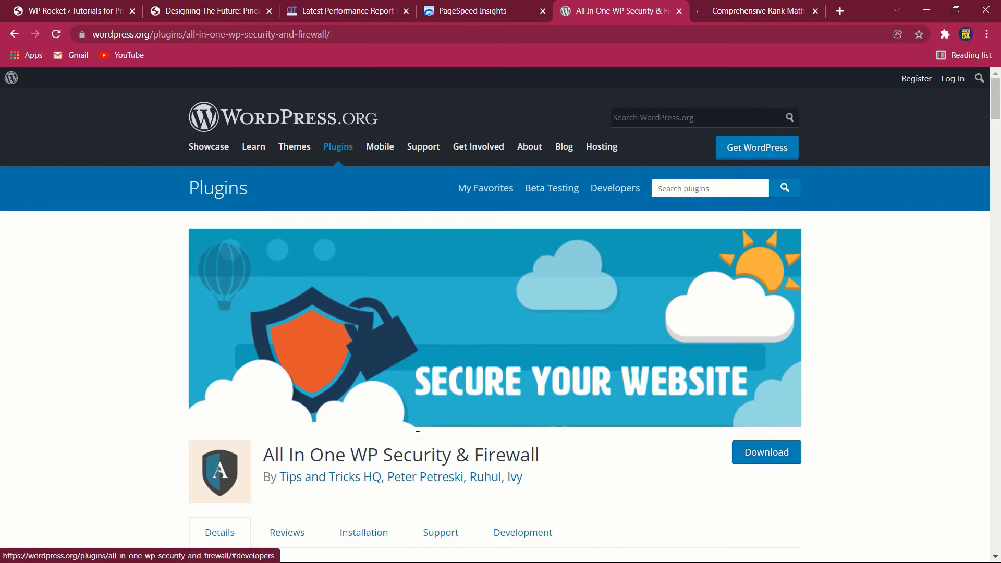
{"action": "scroll", "coordinate": [114, 356], "scroll_direction": "down", "scroll_amount": 2}
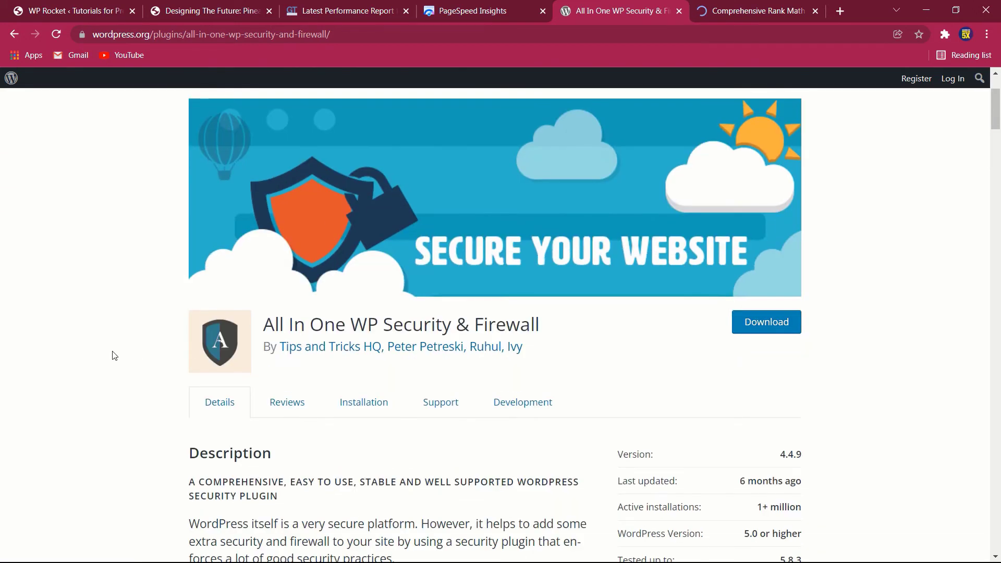
{"action": "scroll", "coordinate": [114, 355], "scroll_direction": "down", "scroll_amount": 1}
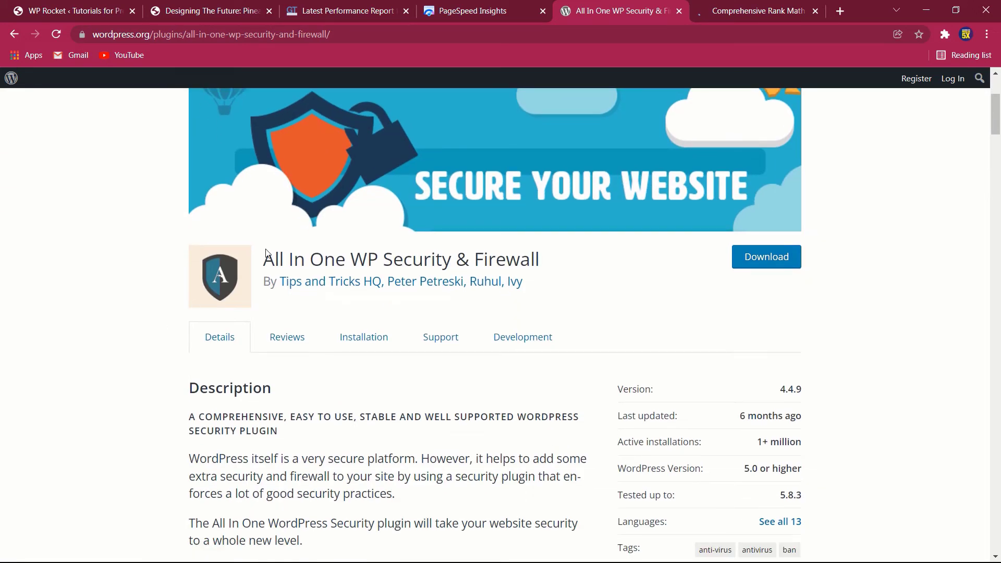
{"action": "left_click_drag", "start_coordinate": [265, 260], "coordinate": [582, 266]}
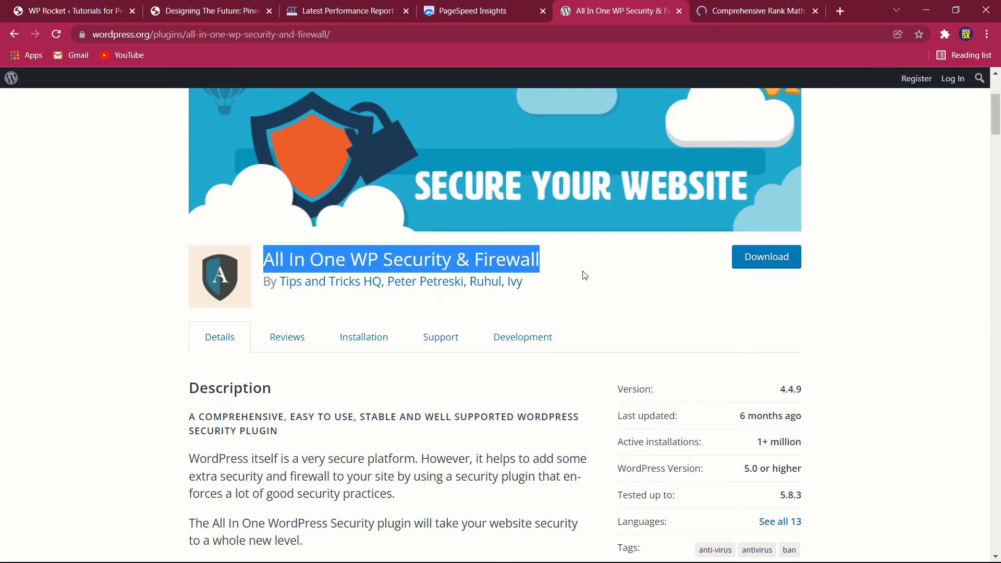
{"action": "scroll", "coordinate": [332, 375], "scroll_direction": "down", "scroll_amount": 1}
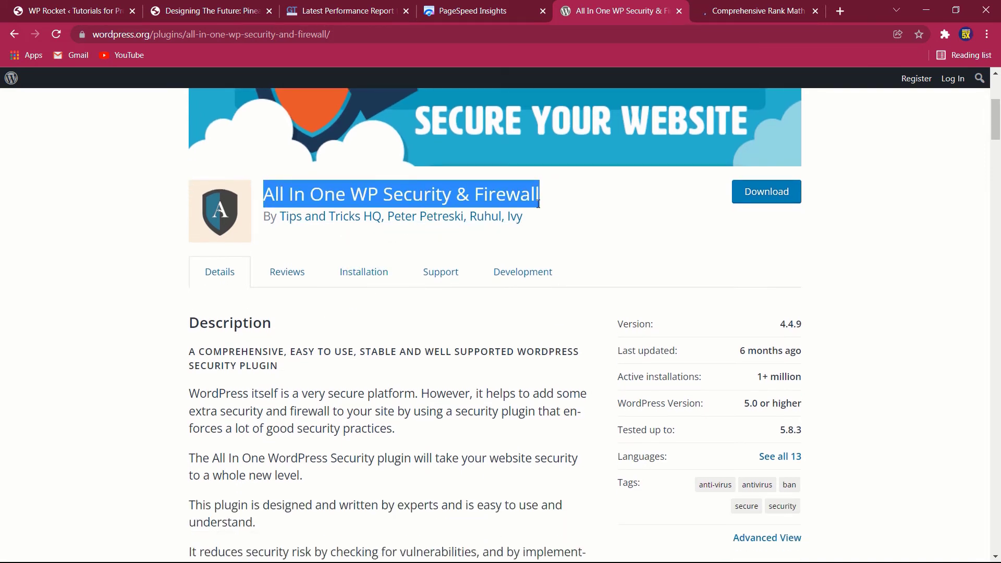
{"action": "left_click", "coordinate": [563, 205]}
{"action": "scroll", "coordinate": [404, 349], "scroll_direction": "down", "scroll_amount": 2}
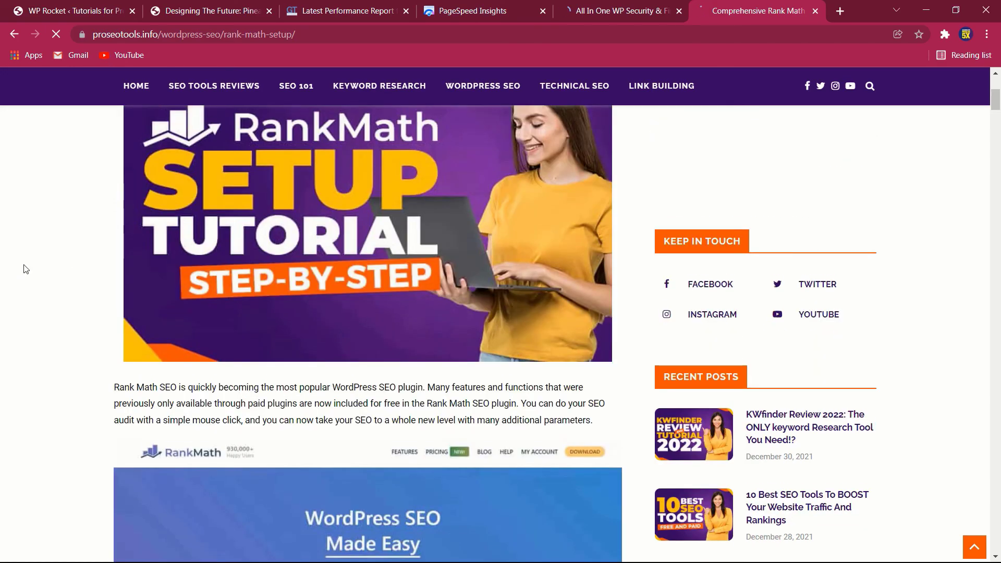
Scroll down the Rank Math setup article to its setup wizard section.
{"action": "scroll", "coordinate": [24, 269], "scroll_direction": "down", "scroll_amount": 18}
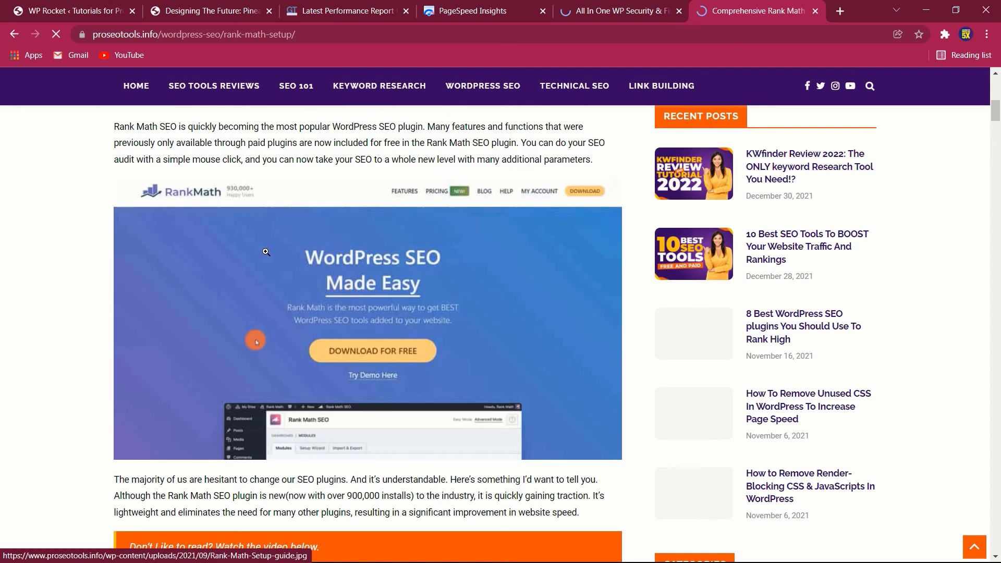
{"action": "scroll", "coordinate": [266, 255], "scroll_direction": "down", "scroll_amount": 14}
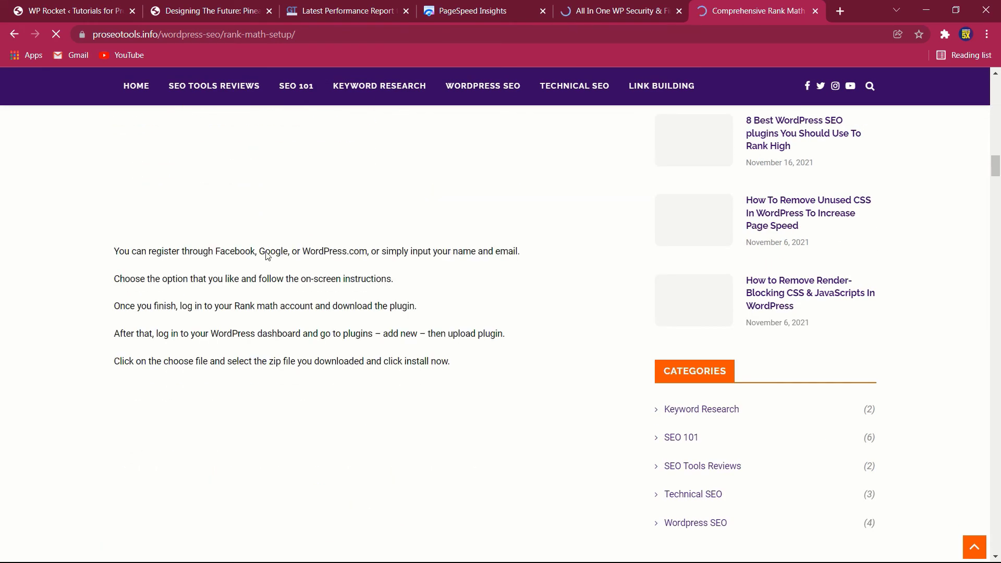
{"action": "scroll", "coordinate": [267, 255], "scroll_direction": "down", "scroll_amount": 5}
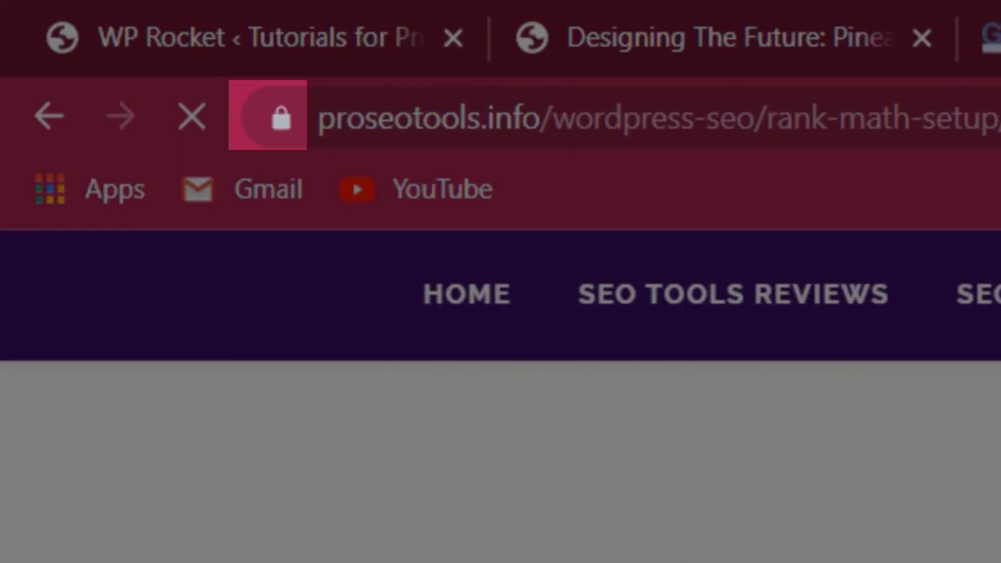
{"action": "scroll", "coordinate": [521, 459], "scroll_direction": "down", "scroll_amount": 10}
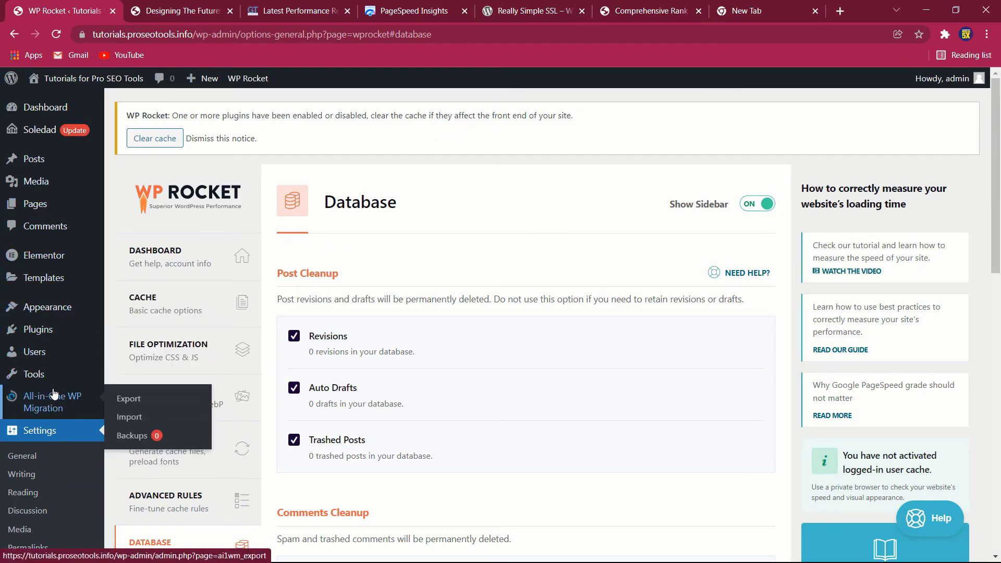
Go to Settings > General in the WordPress admin sidebar.
{"action": "left_click", "coordinate": [33, 462]}
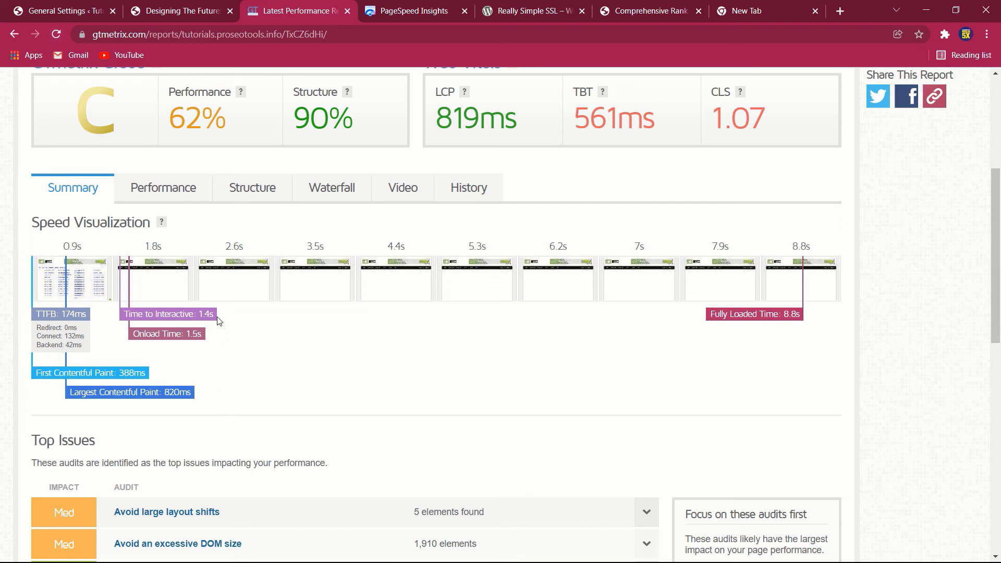
Scroll back to the top of the GTmetrix report (grade C, 62% performance, 90% structure) and move to PageSpeed Insights.
{"action": "scroll", "coordinate": [51, 303], "scroll_direction": "up", "scroll_amount": 4}
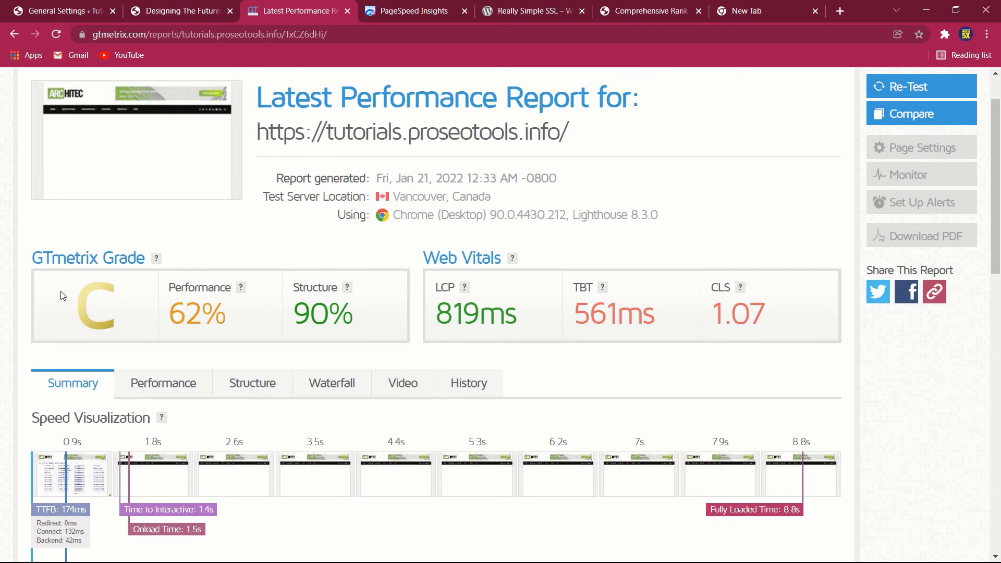
{"action": "scroll", "coordinate": [62, 296], "scroll_direction": "up", "scroll_amount": 1}
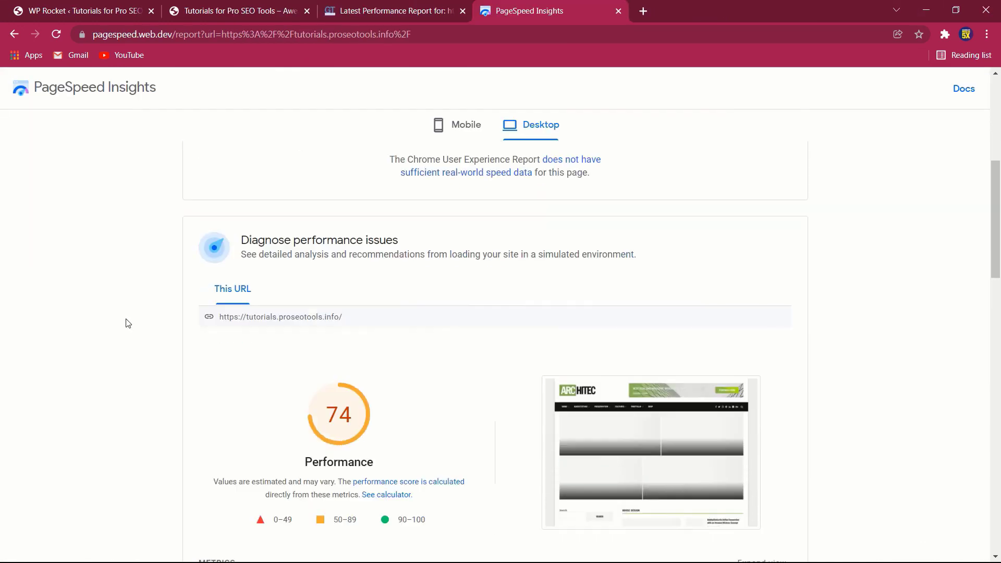
{"action": "scroll", "coordinate": [125, 323], "scroll_direction": "down", "scroll_amount": 2}
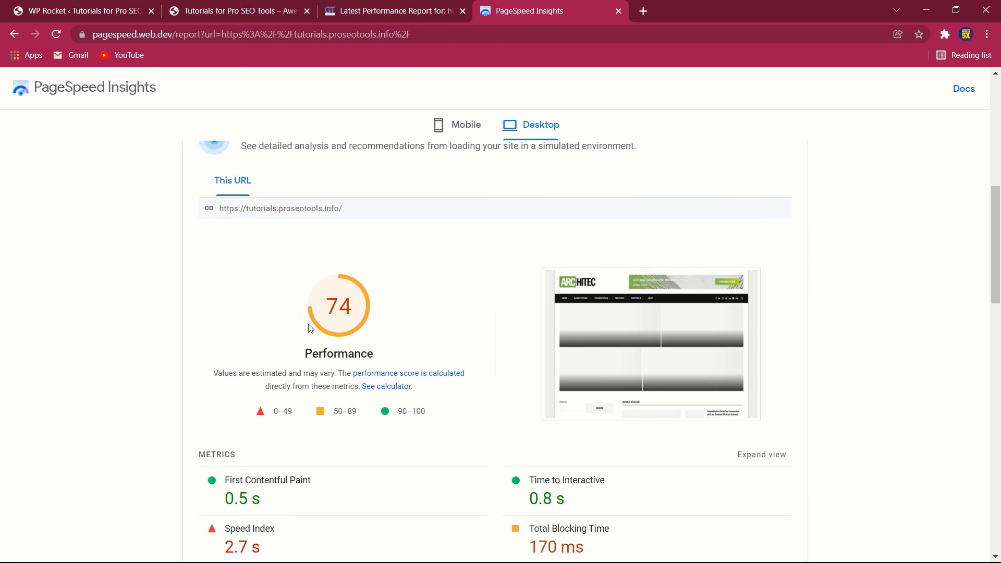
Scroll the PageSpeed desktop report (score 74) to the 0.54 s server-response and 0.21 s render-blocking opportunities.
{"action": "scroll", "coordinate": [342, 334], "scroll_direction": "down", "scroll_amount": 4}
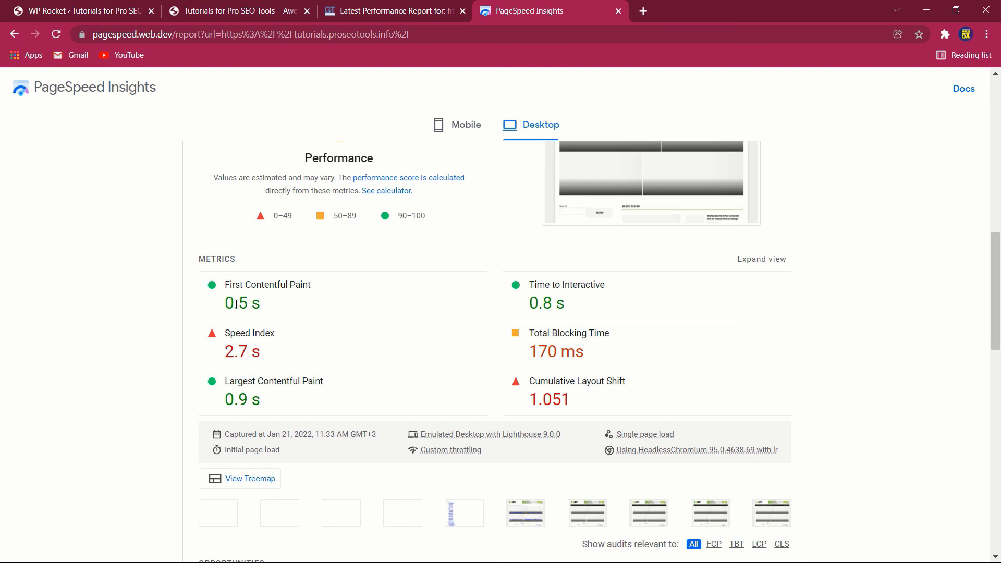
{"action": "scroll", "coordinate": [462, 342], "scroll_direction": "down", "scroll_amount": 4}
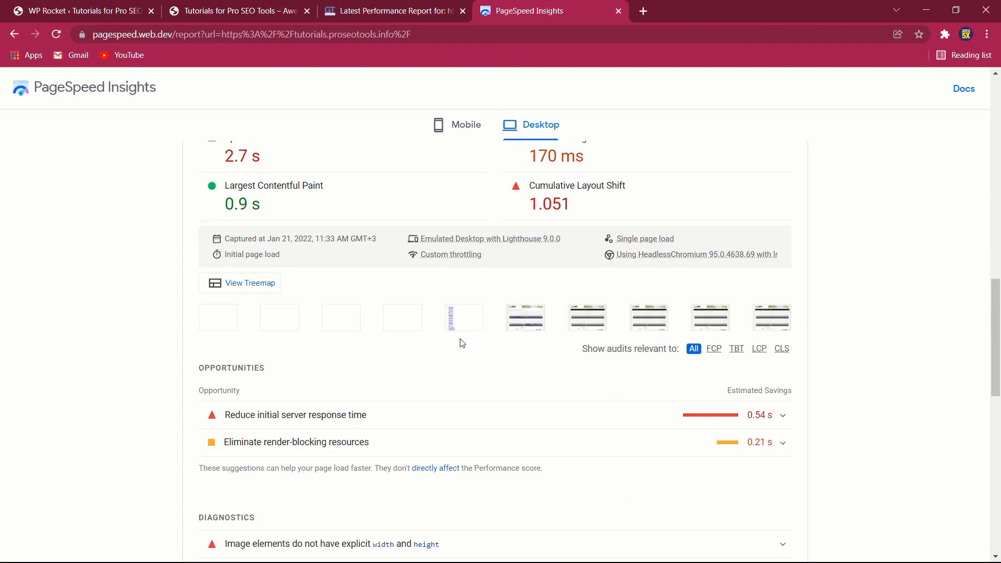
{"action": "scroll", "coordinate": [431, 341], "scroll_direction": "down", "scroll_amount": 4}
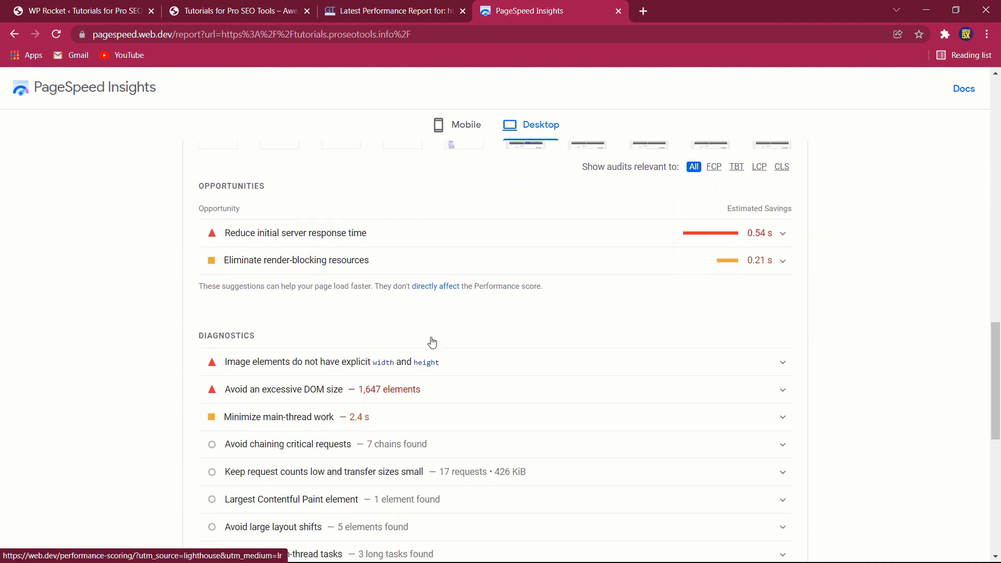